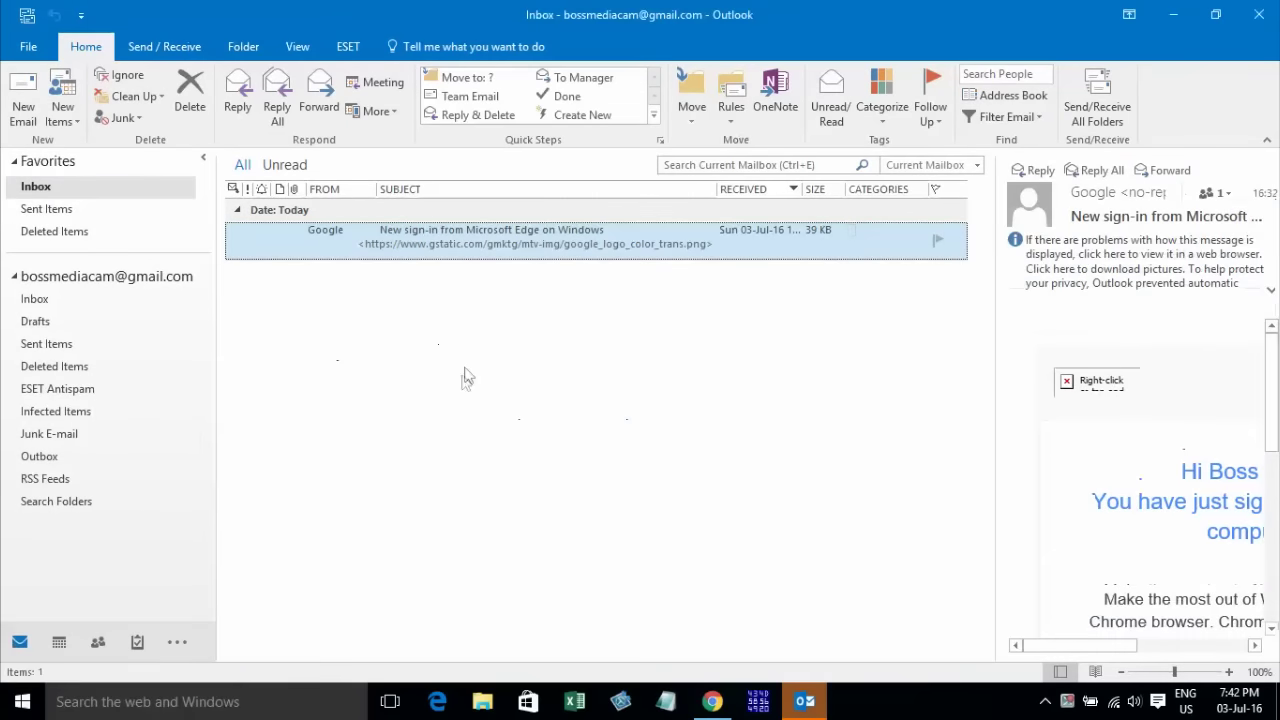
Step: Search the account's Inbox for "Goo" and clear the search
left_click(35, 303)
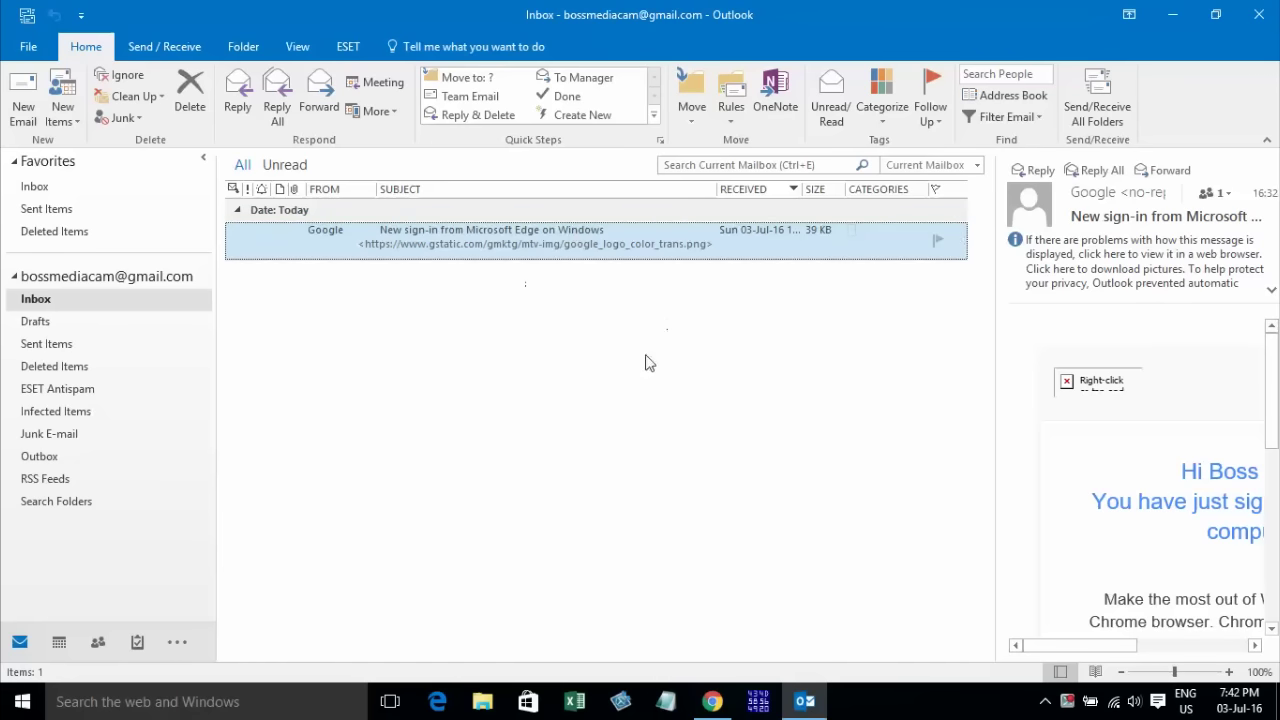
left_click(737, 165)
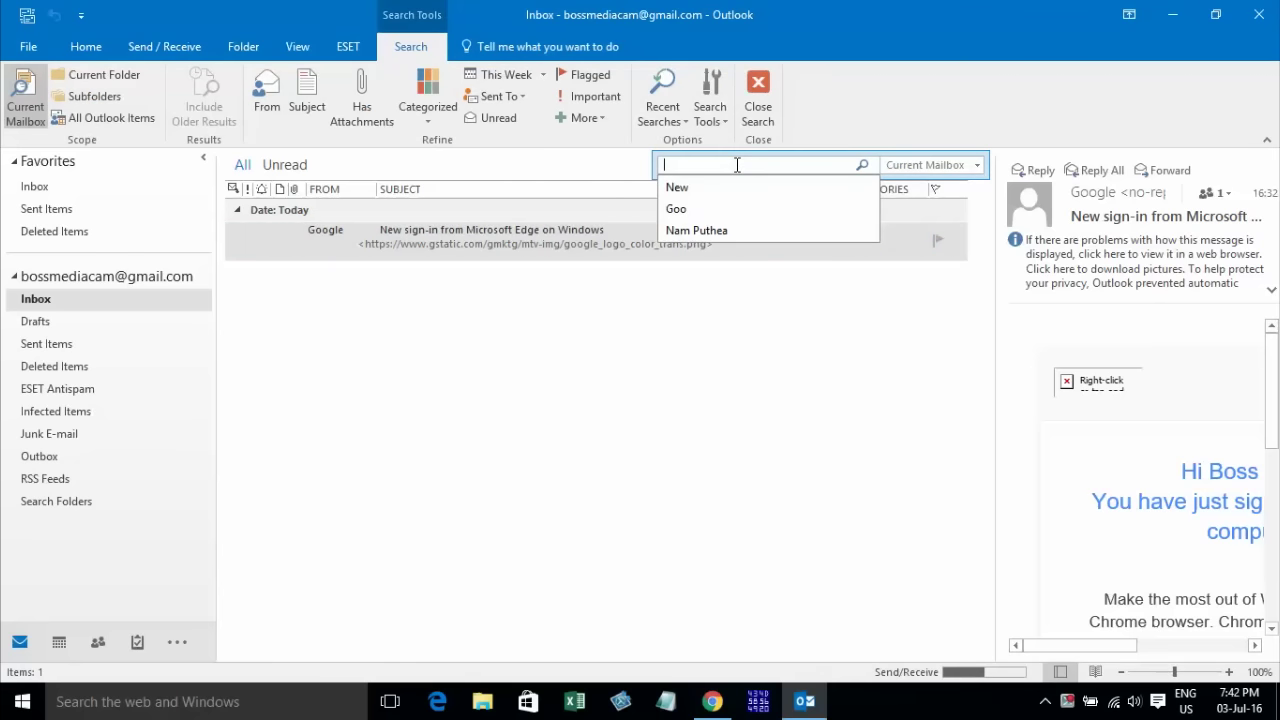
type("G")
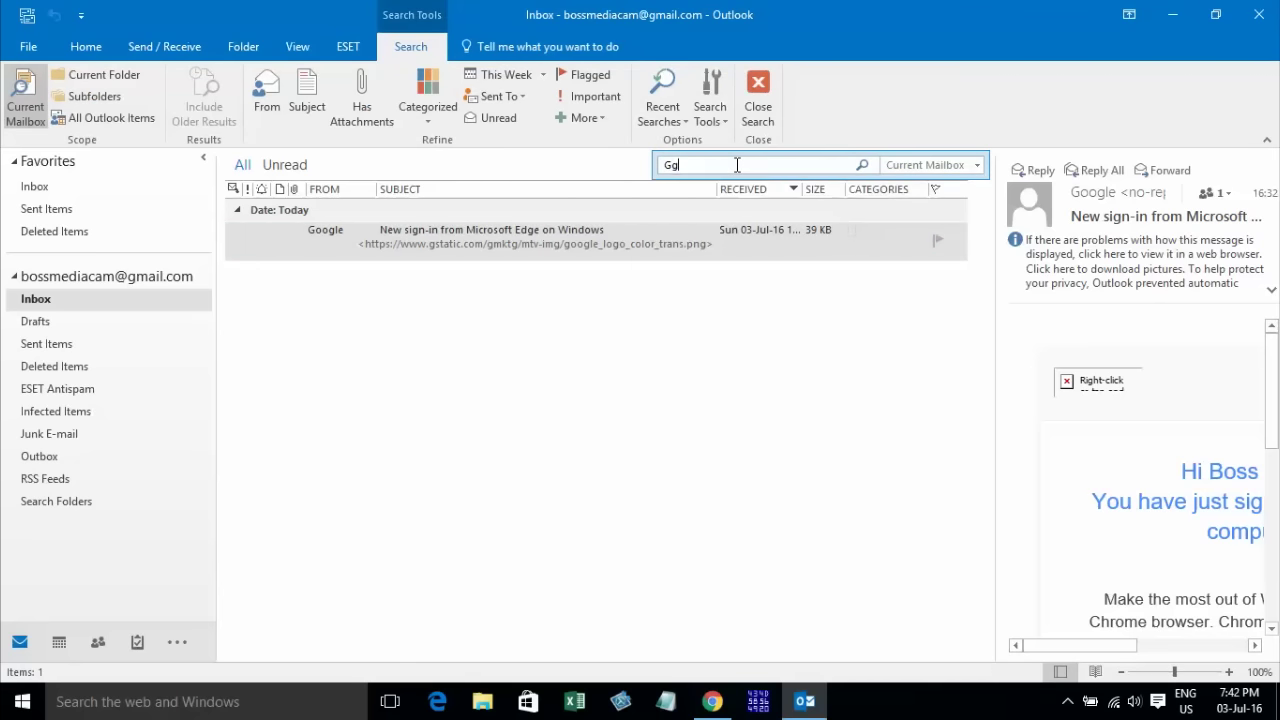
type("o")
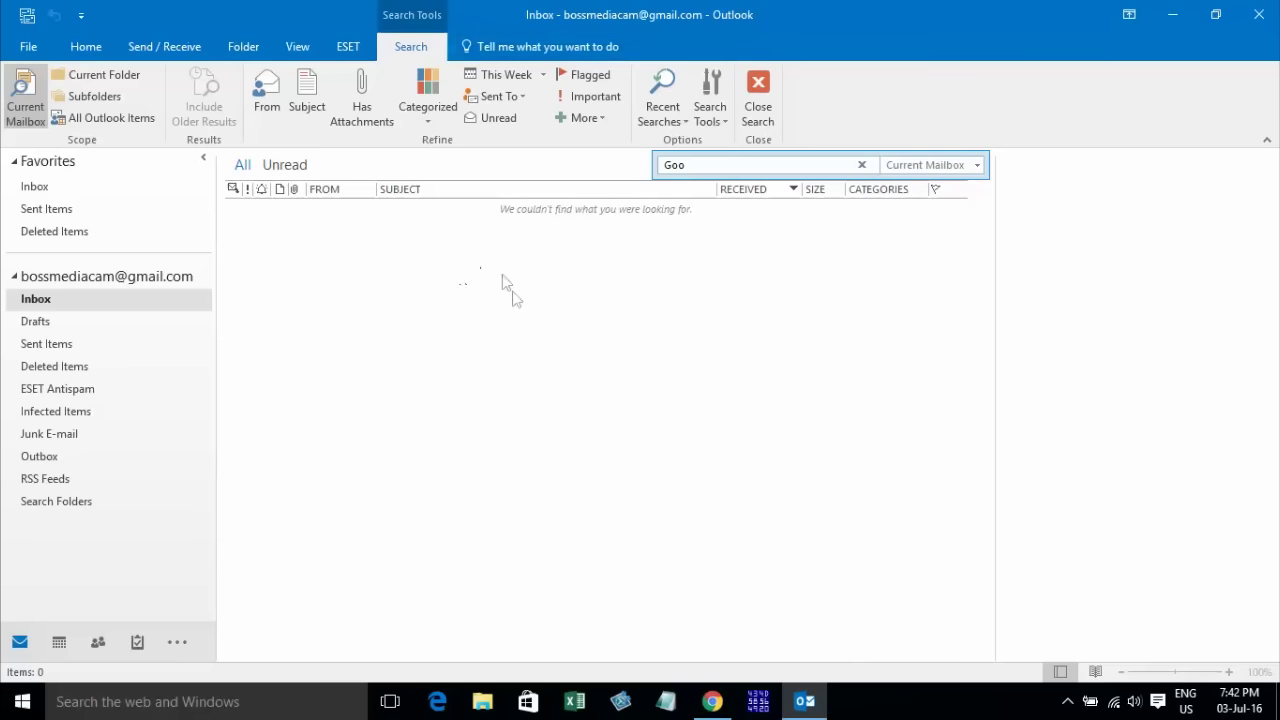
left_click(473, 358)
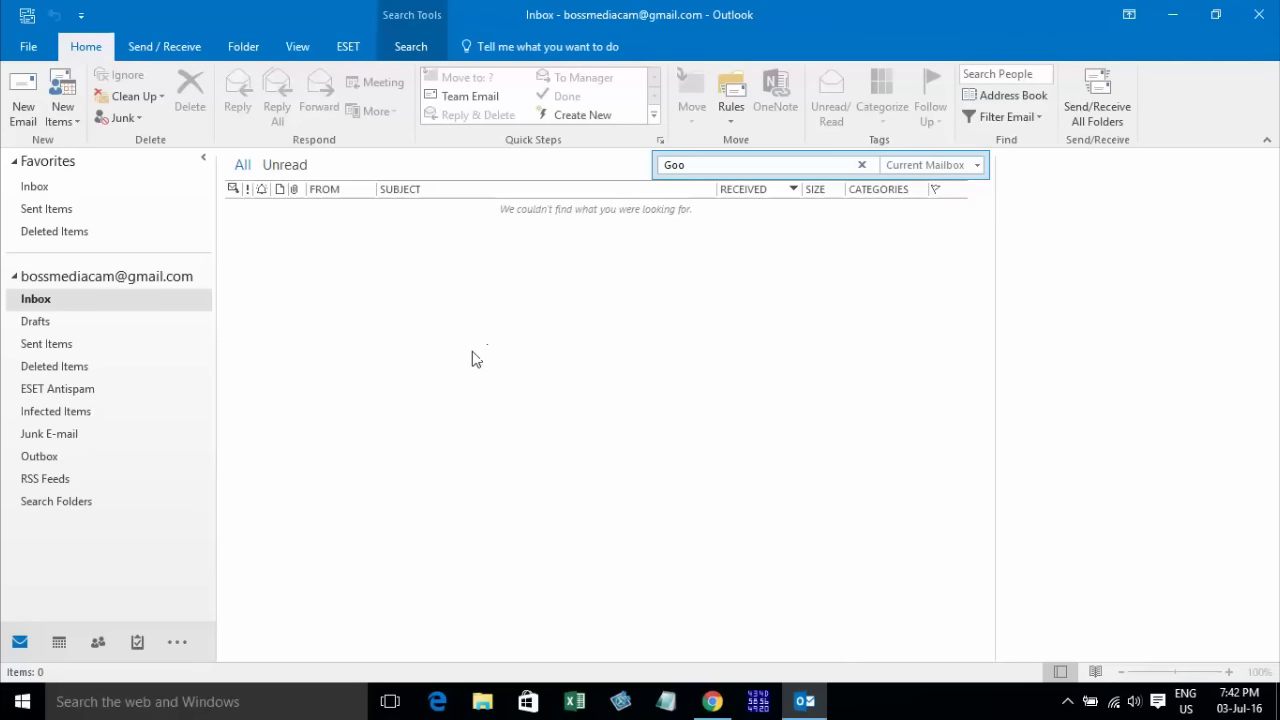
left_click(861, 165)
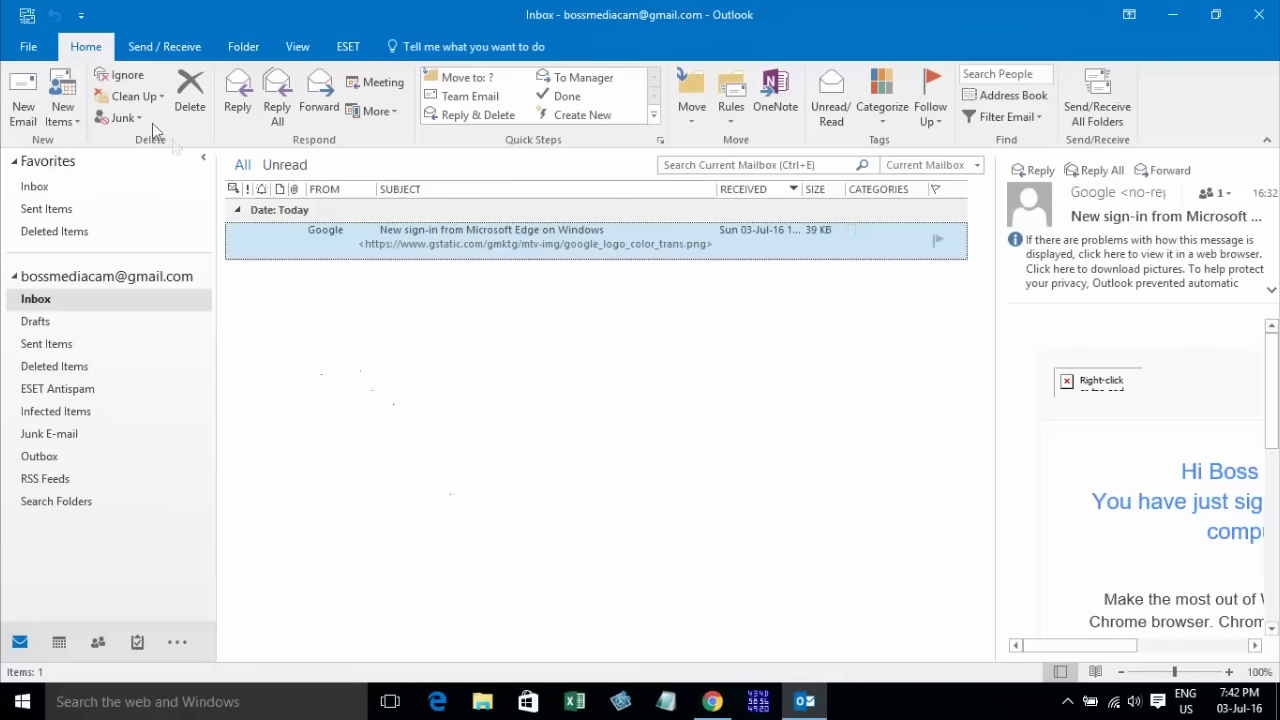
Step: Open Indexing Options from the Search category of Outlook's options
left_click(29, 48)
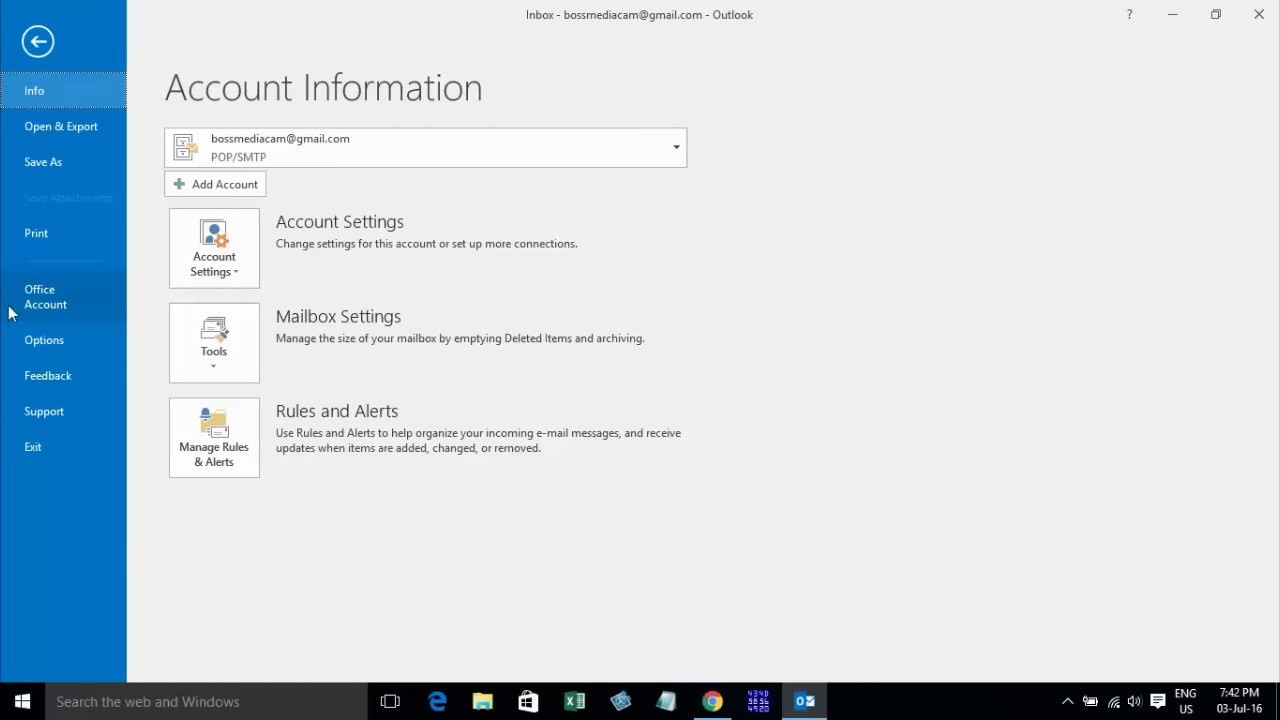
left_click(44, 341)
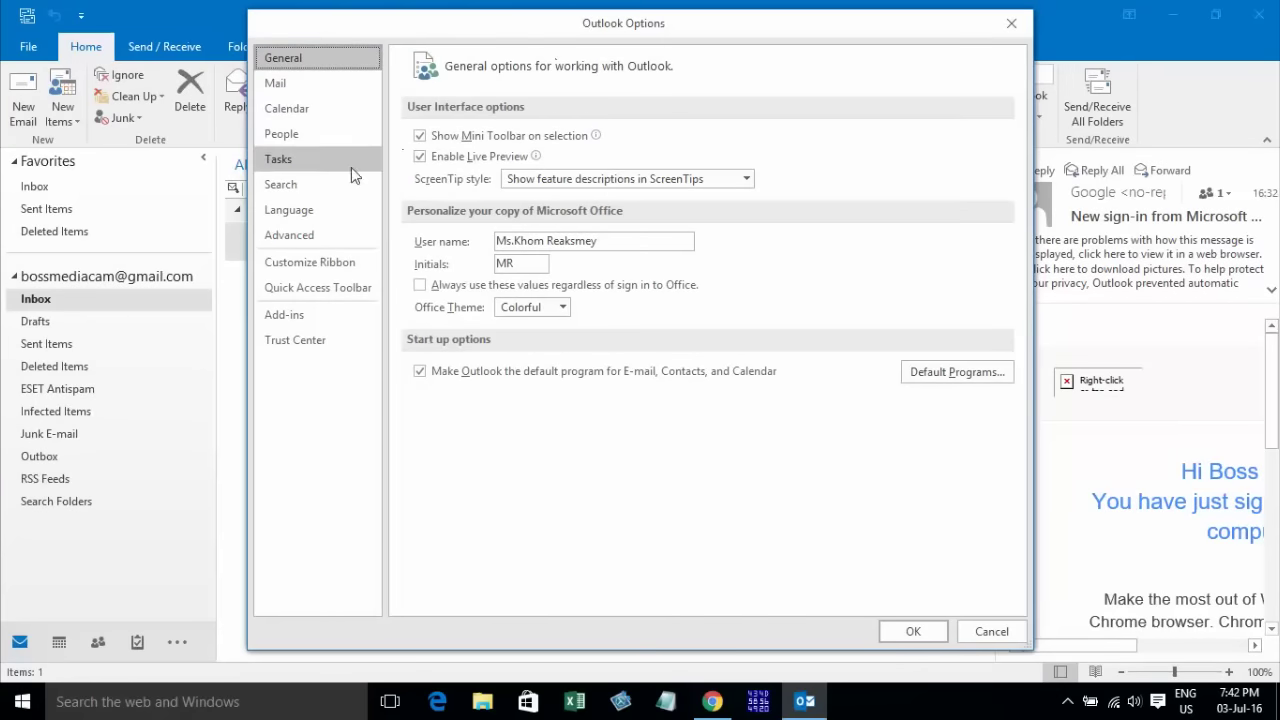
left_click(312, 191)
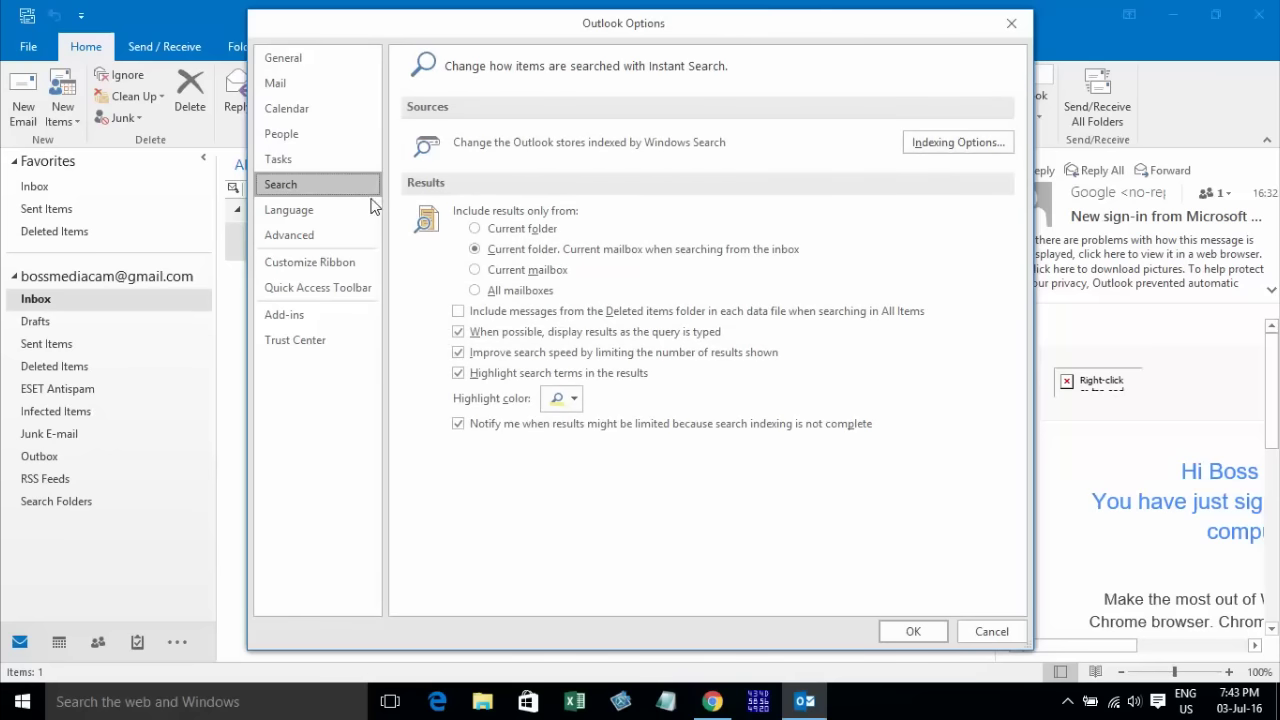
left_click(962, 146)
left_click_drag(286, 79, 549, 66)
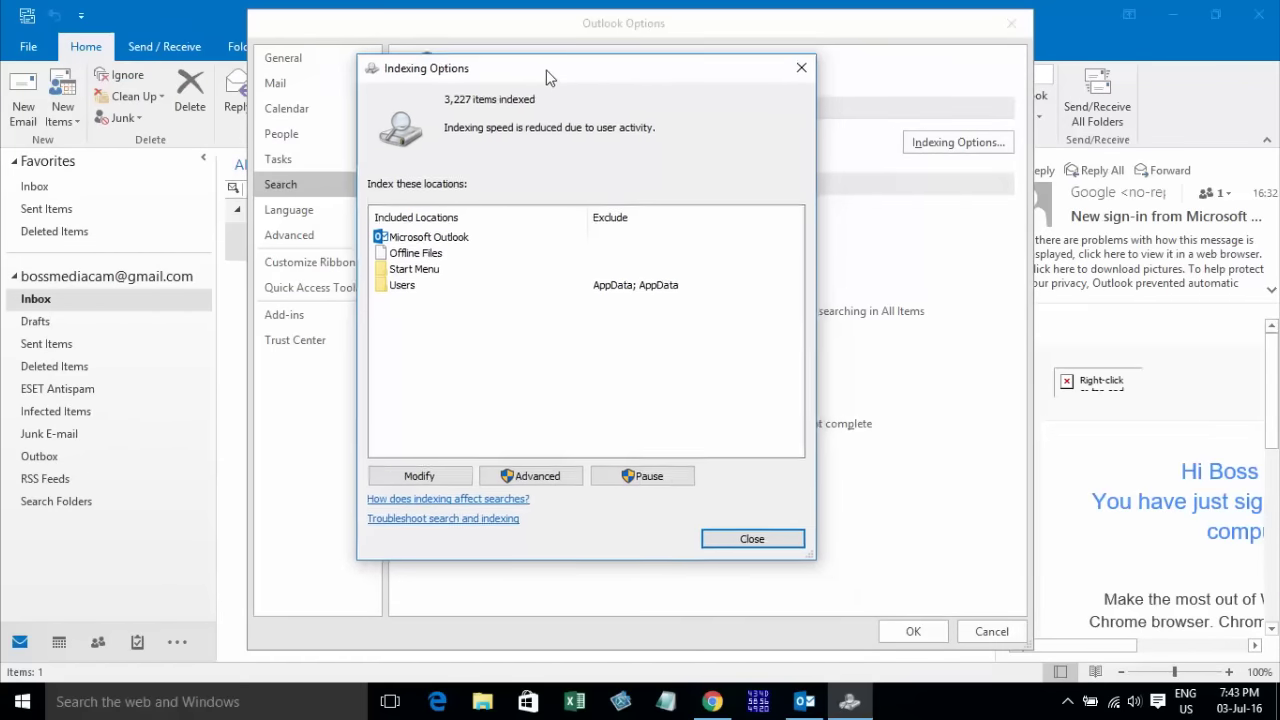
Step: Add Internet Explorer History to the indexed locations
left_click(421, 471)
left_click_drag(590, 83, 564, 72)
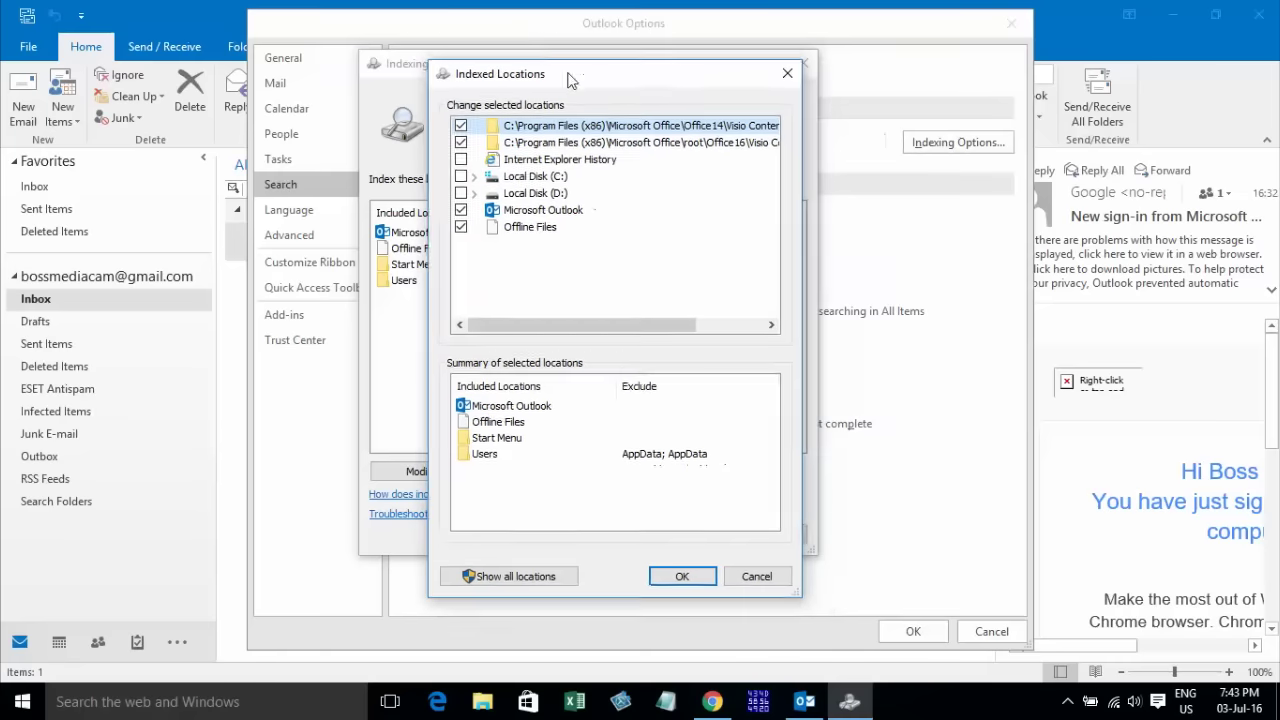
mouse_move(545, 323)
left_mouse_down()
mouse_move(606, 323)
mouse_move(540, 323)
left_mouse_up()
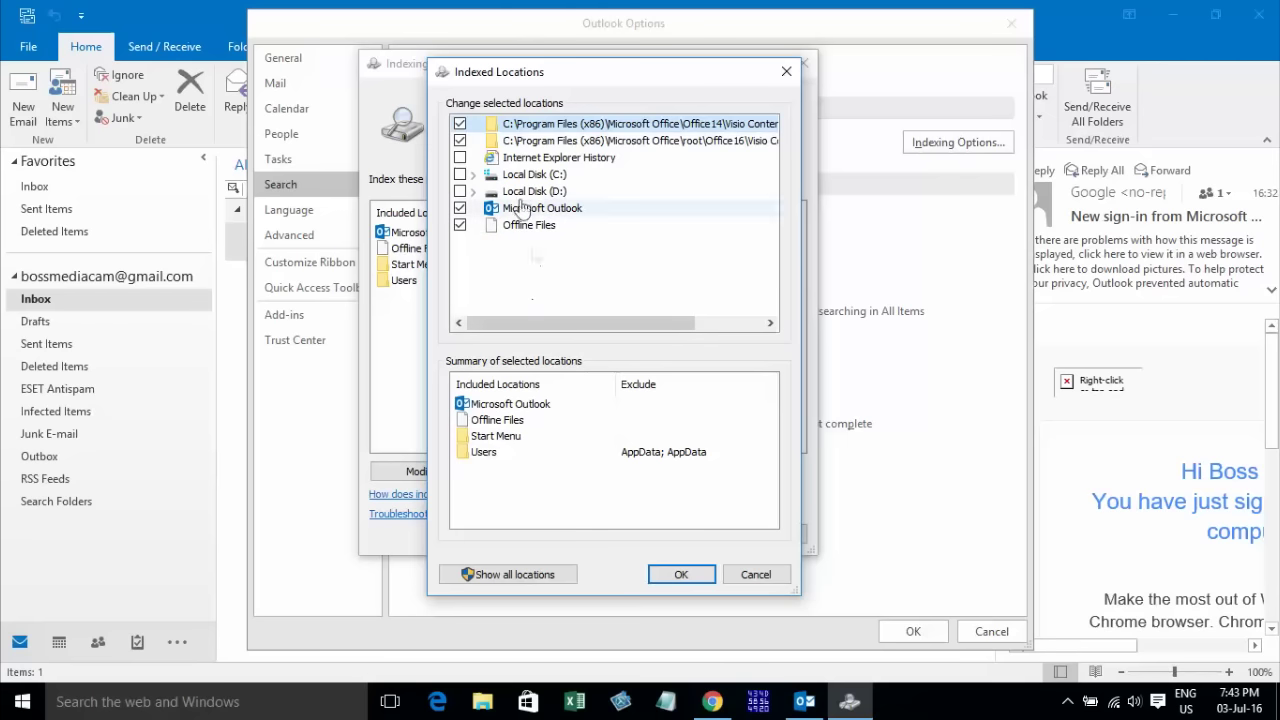
left_click_drag(545, 78, 517, 82)
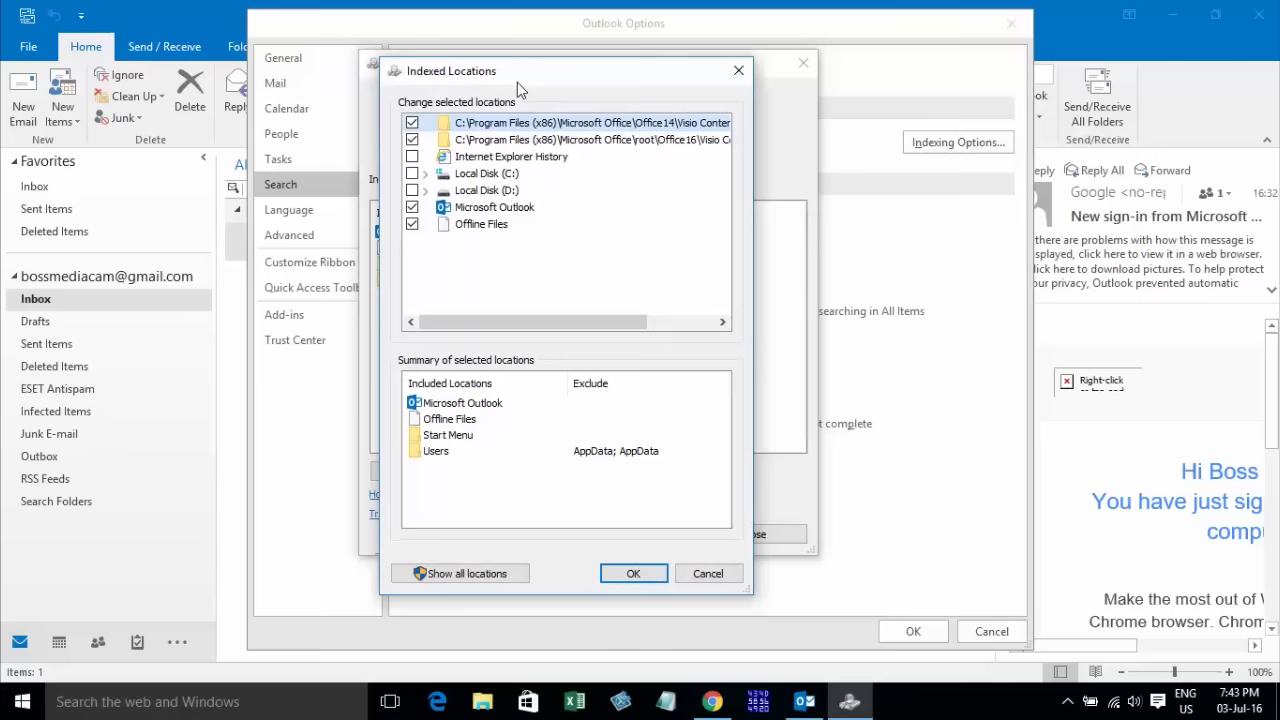
left_click(412, 158)
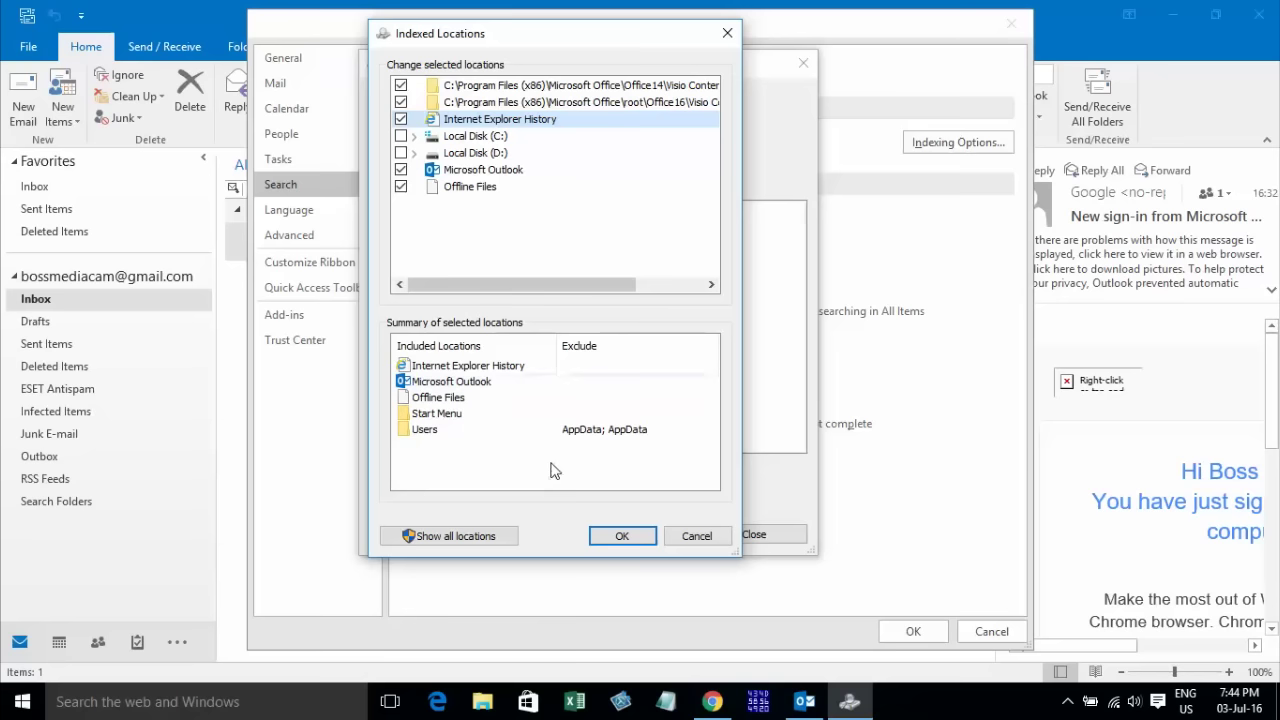
left_click(620, 536)
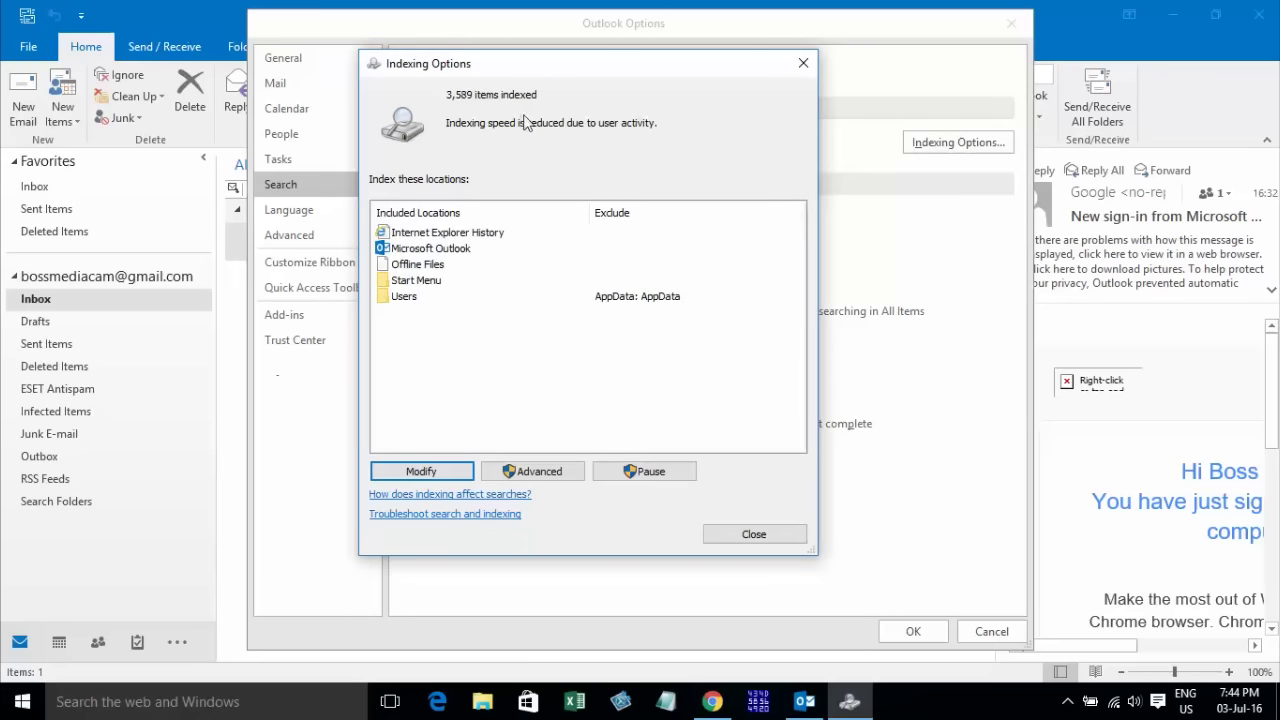
Step: Delete and rebuild the search index from the advanced indexing settings, accepting the warning, and close Indexing Options and Outlook Options
left_click(545, 474)
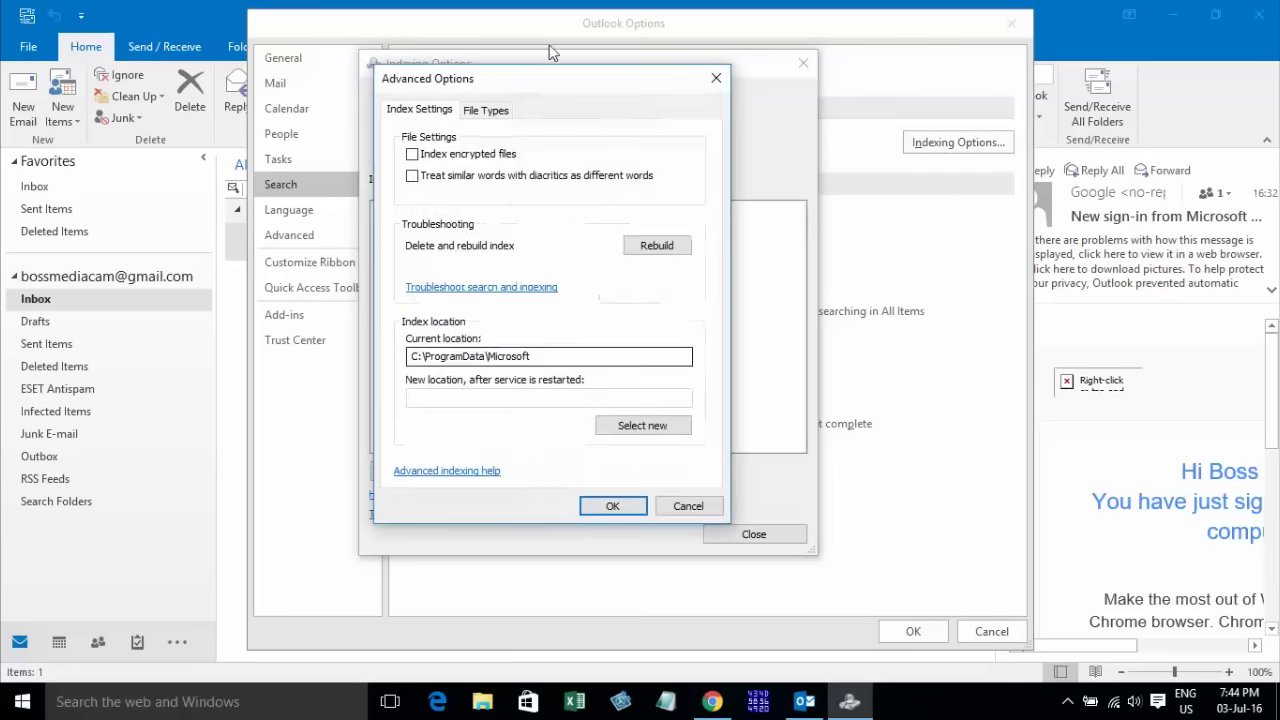
left_click_drag(552, 80, 506, 60)
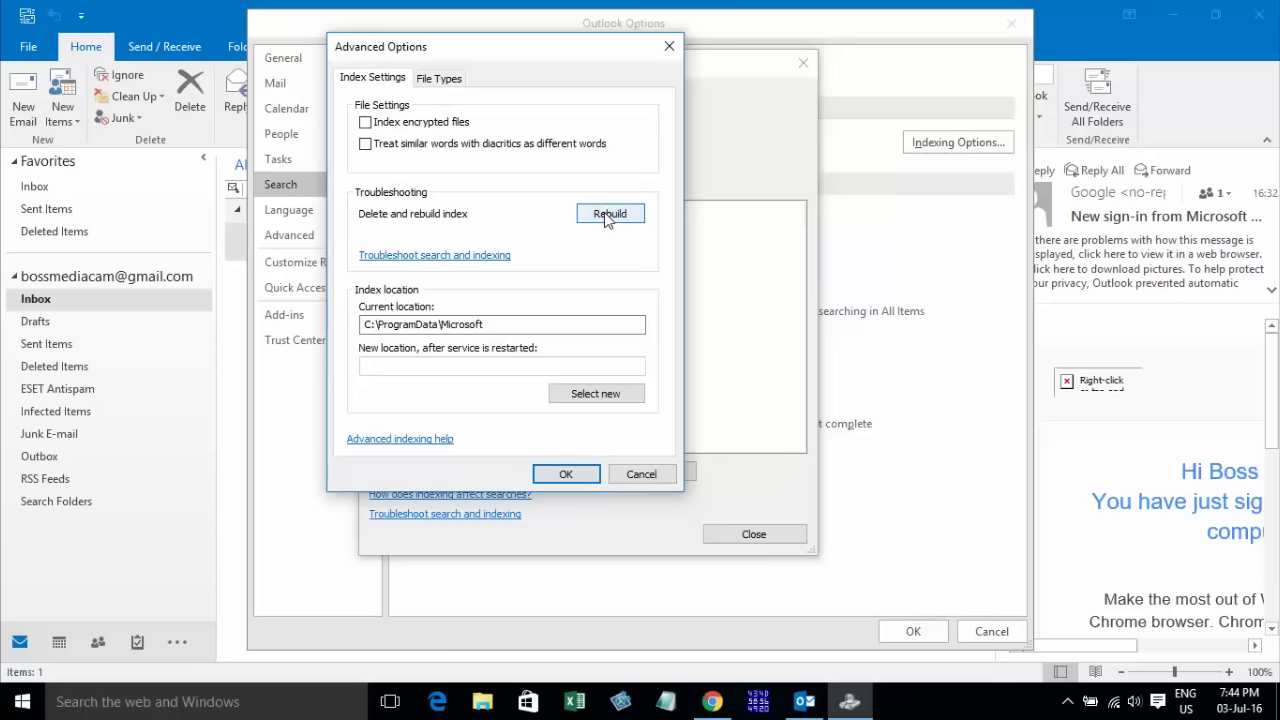
mouse_move(536, 55)
left_mouse_down()
mouse_move(513, 41)
mouse_move(546, 64)
left_mouse_up()
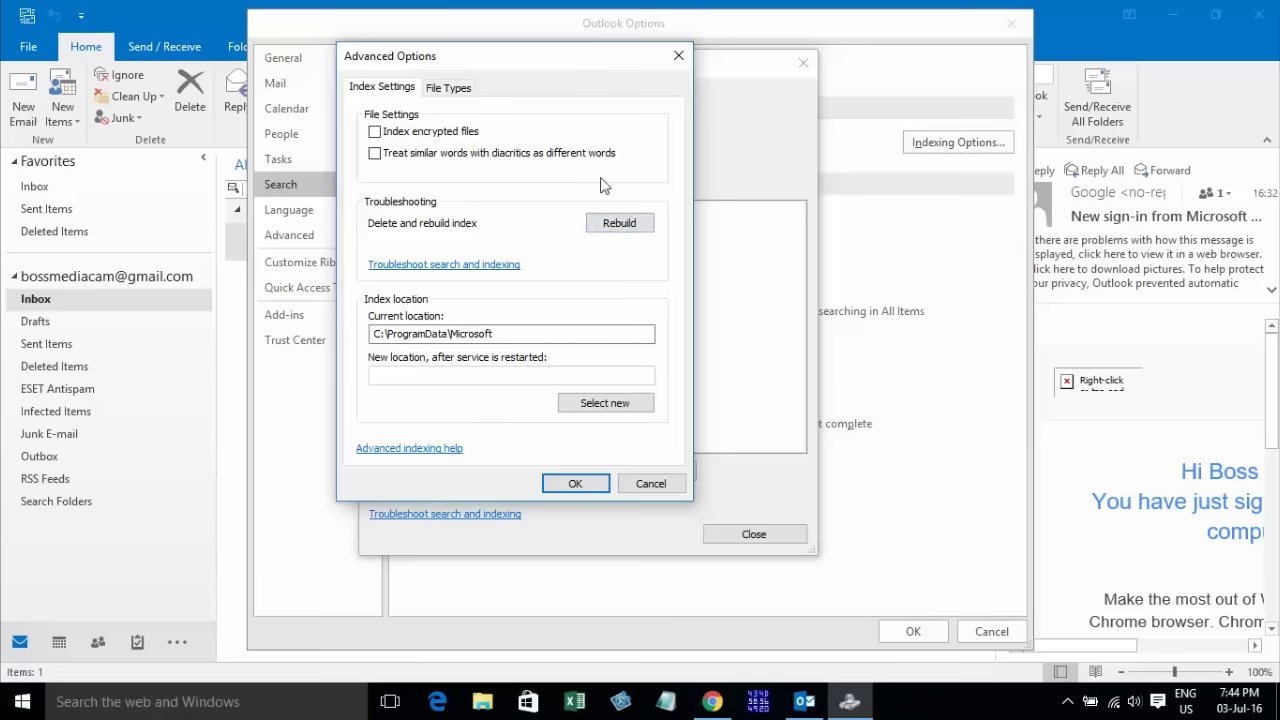
left_click(619, 226)
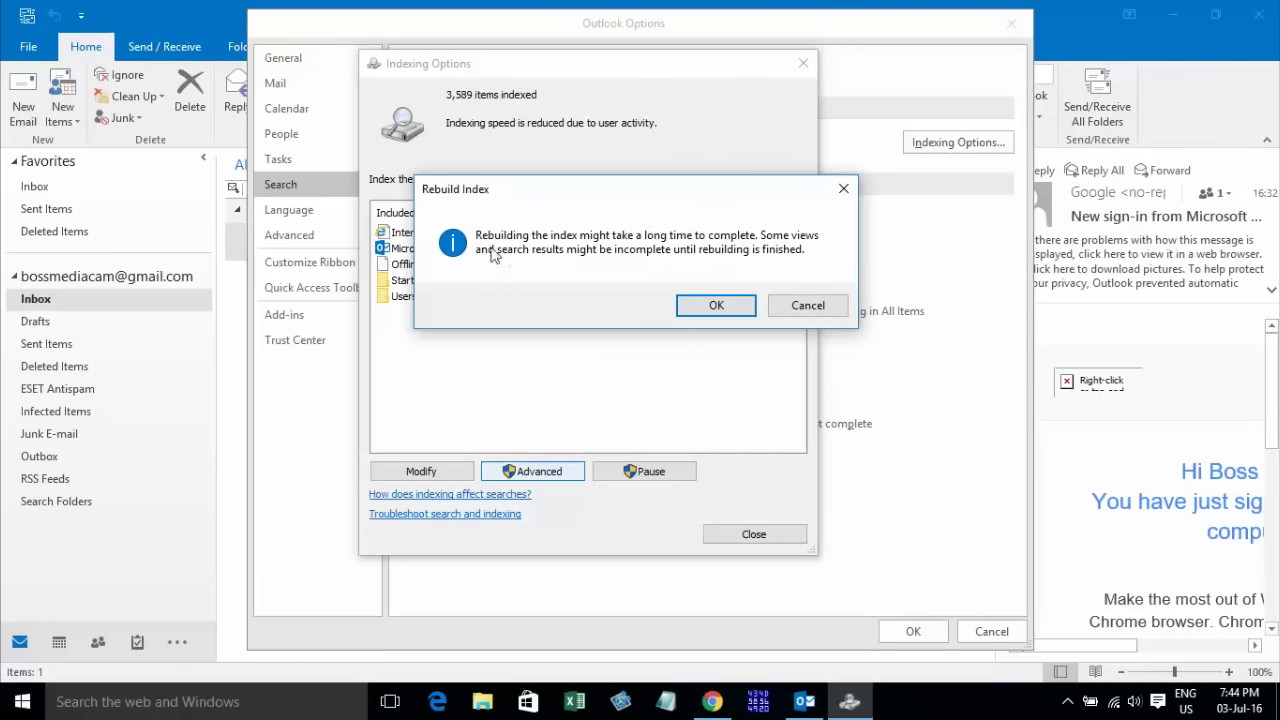
left_click(703, 258)
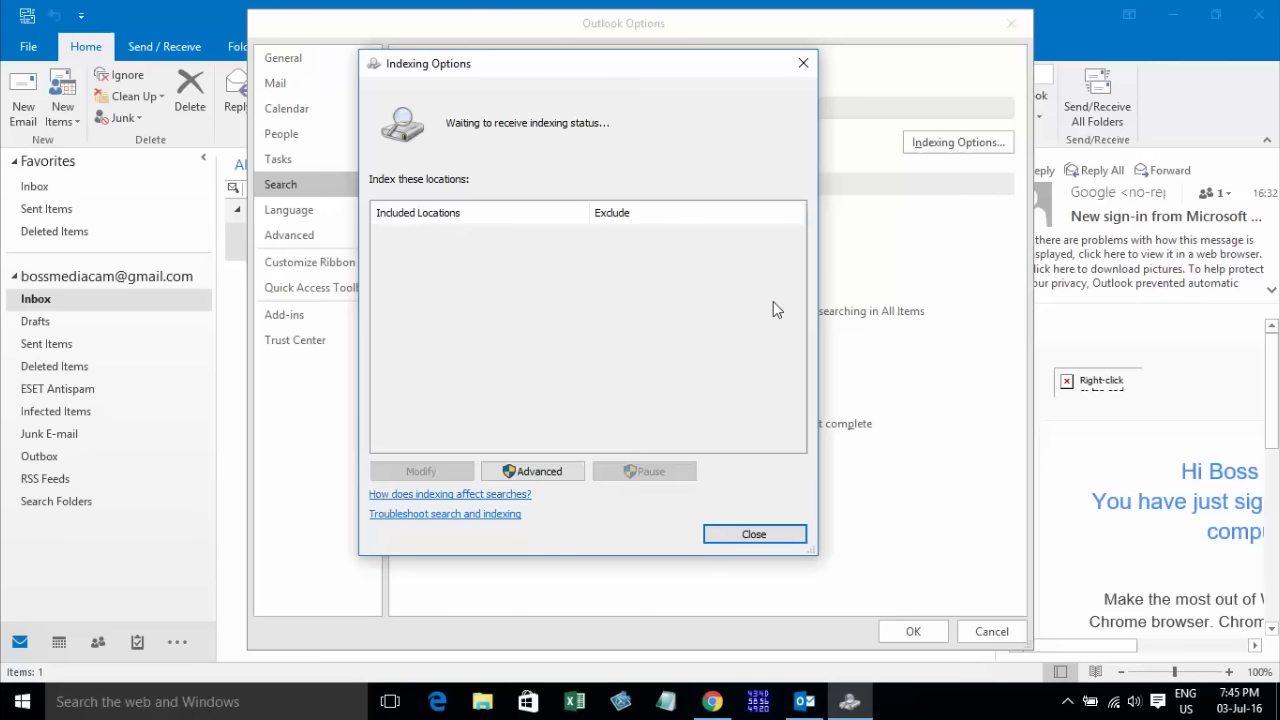
mouse_move(490, 76)
left_mouse_down()
mouse_move(448, 36)
mouse_move(517, 93)
mouse_move(505, 67)
mouse_move(499, 80)
left_mouse_up()
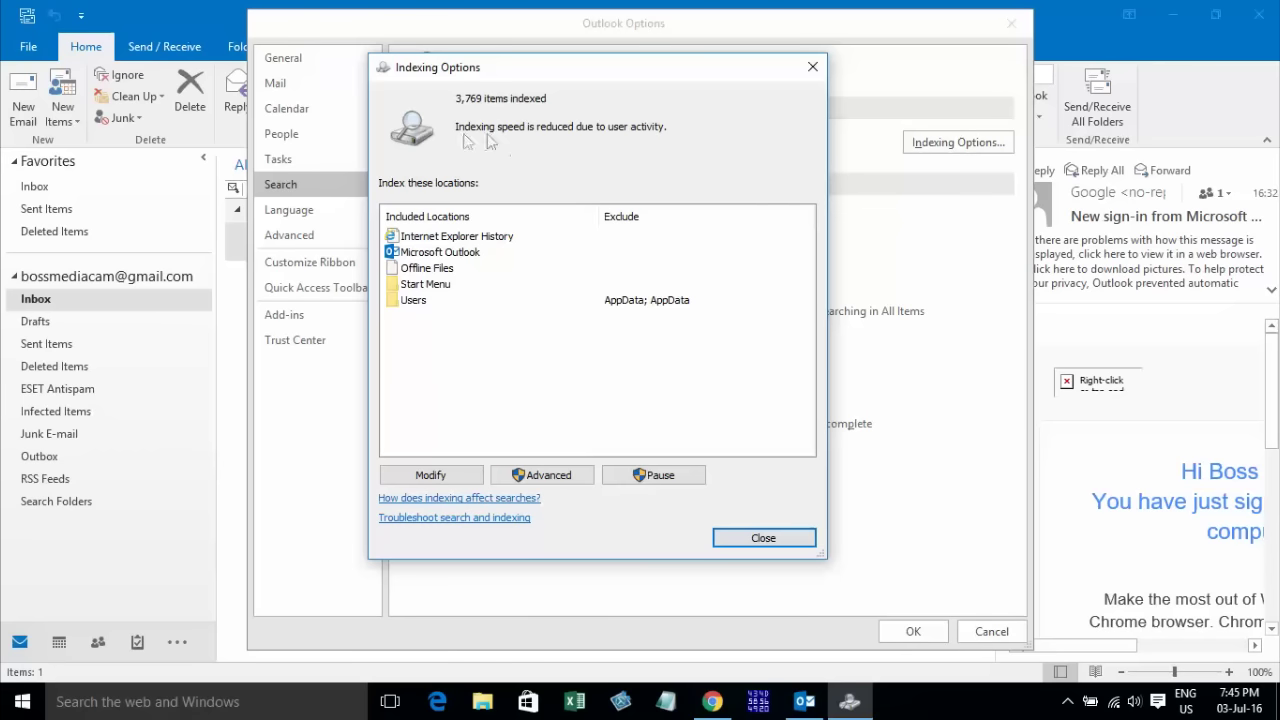
left_click(757, 540)
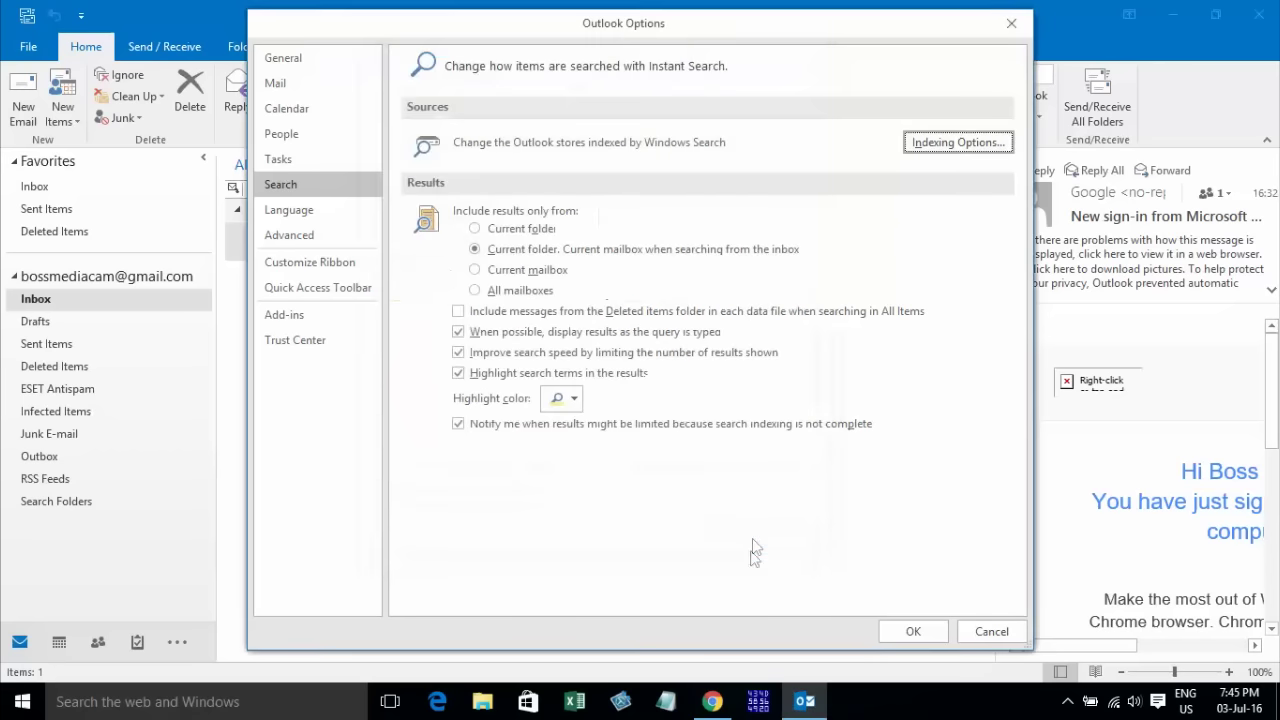
left_click(906, 631)
Step: Test the mailbox search with the term "Goo" and with "Micro"
left_click(694, 166)
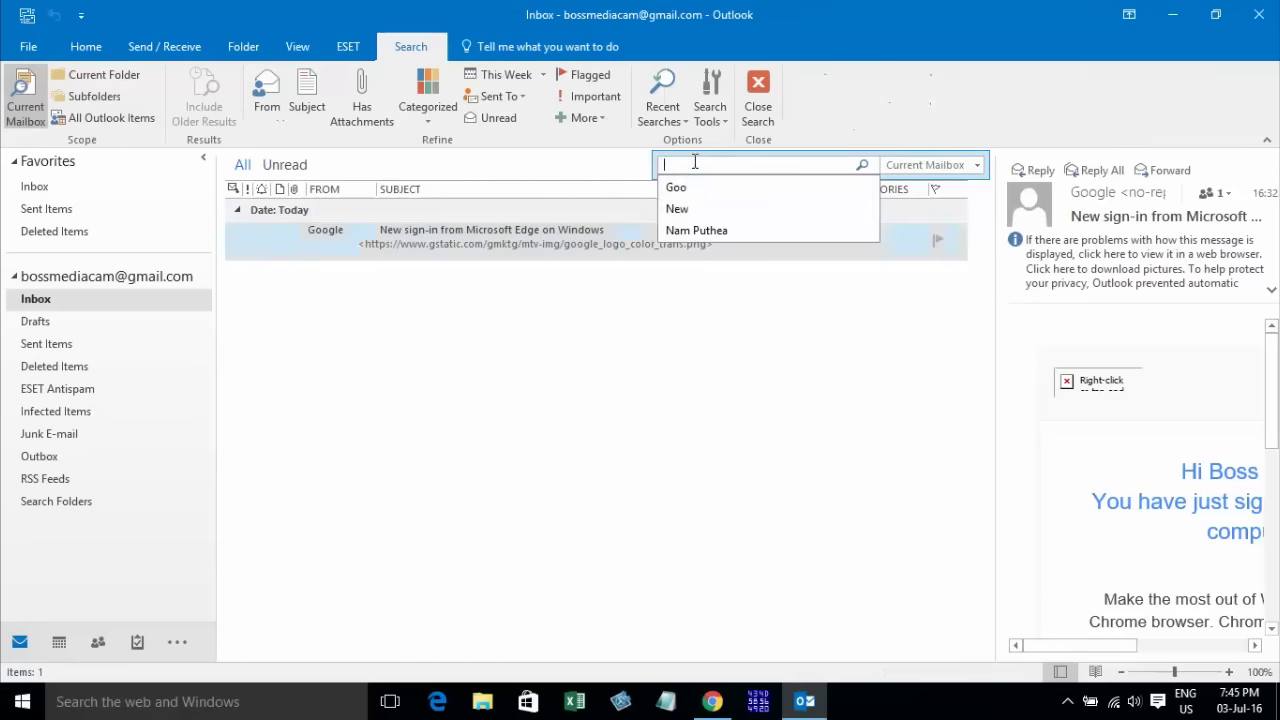
type("Goo")
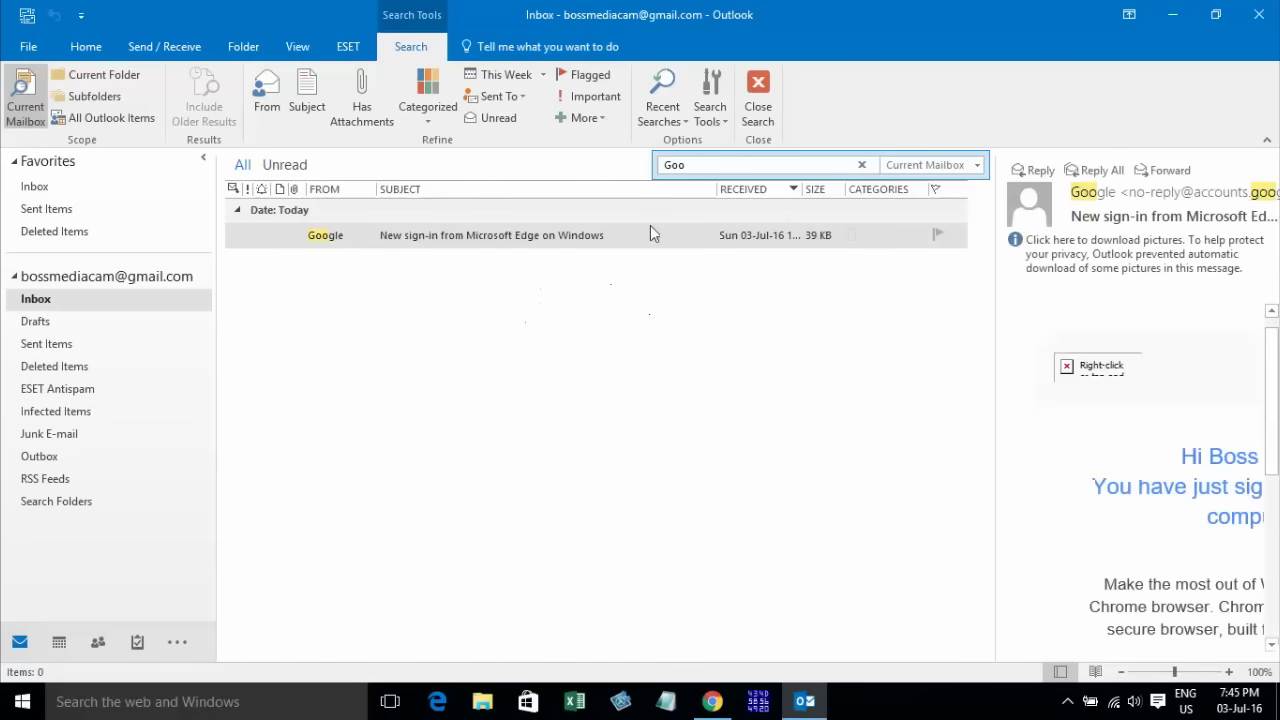
left_click_drag(716, 168, 635, 168)
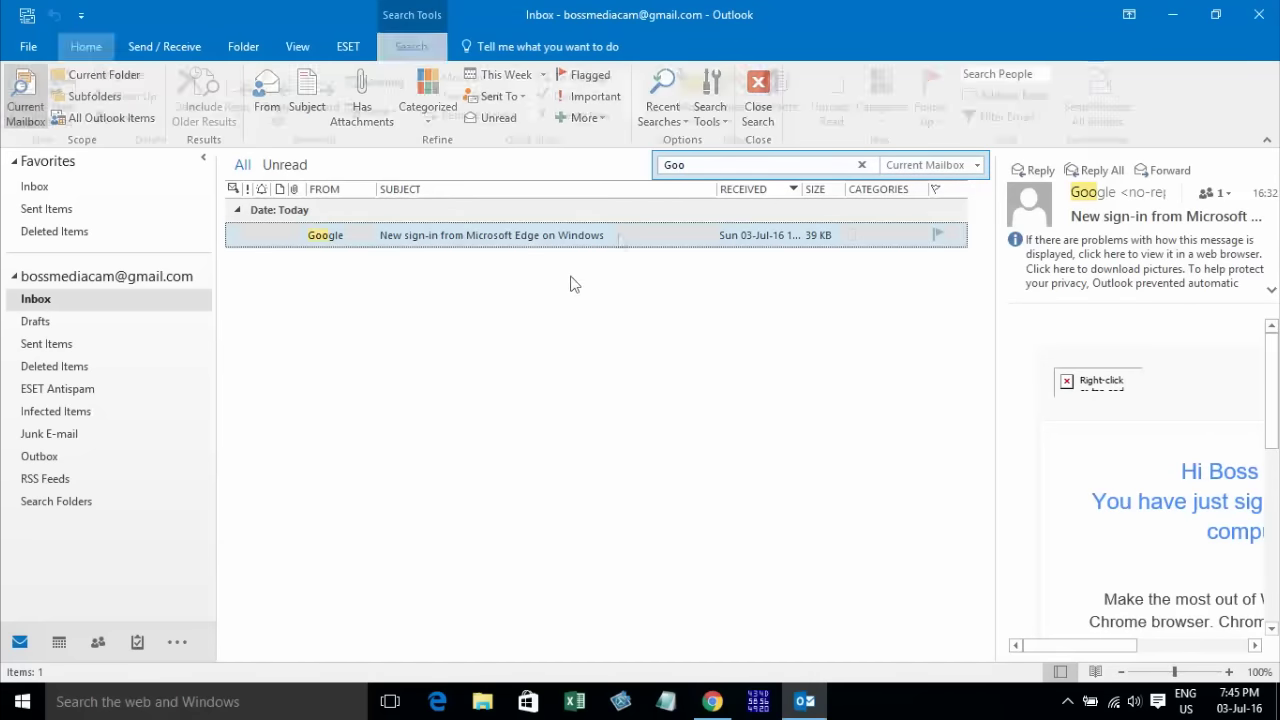
left_click(289, 236)
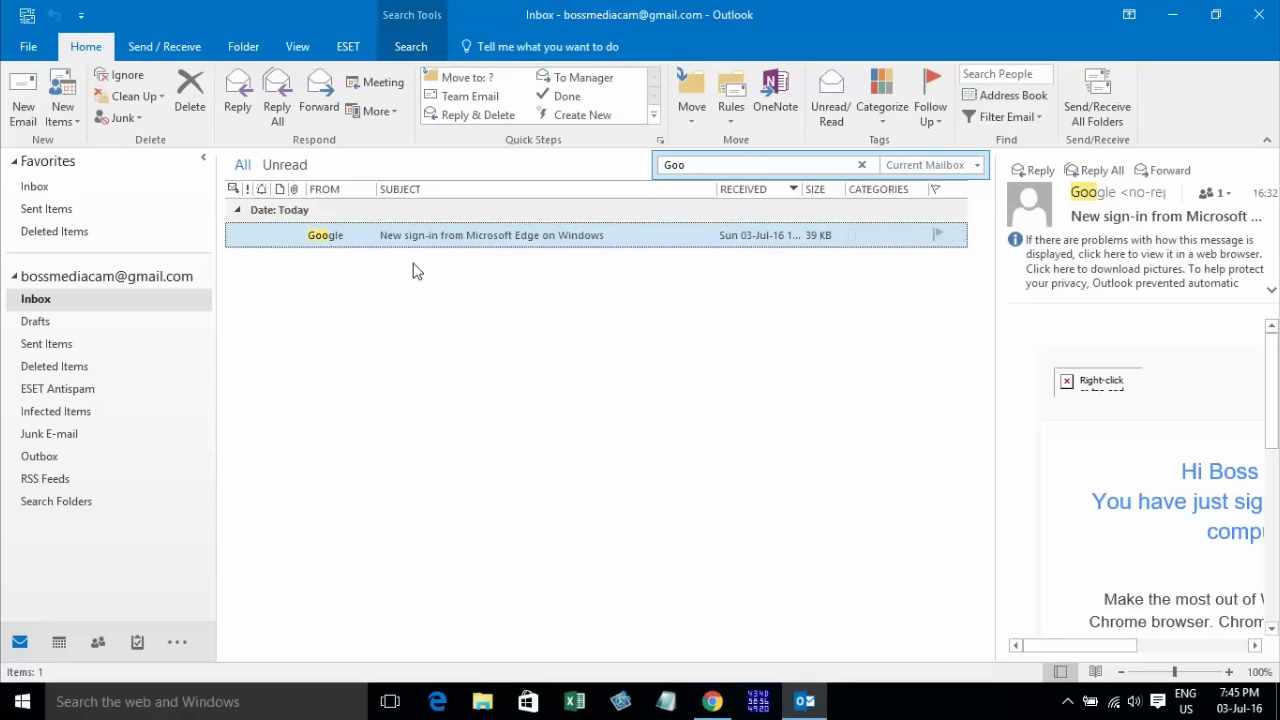
left_click(697, 170)
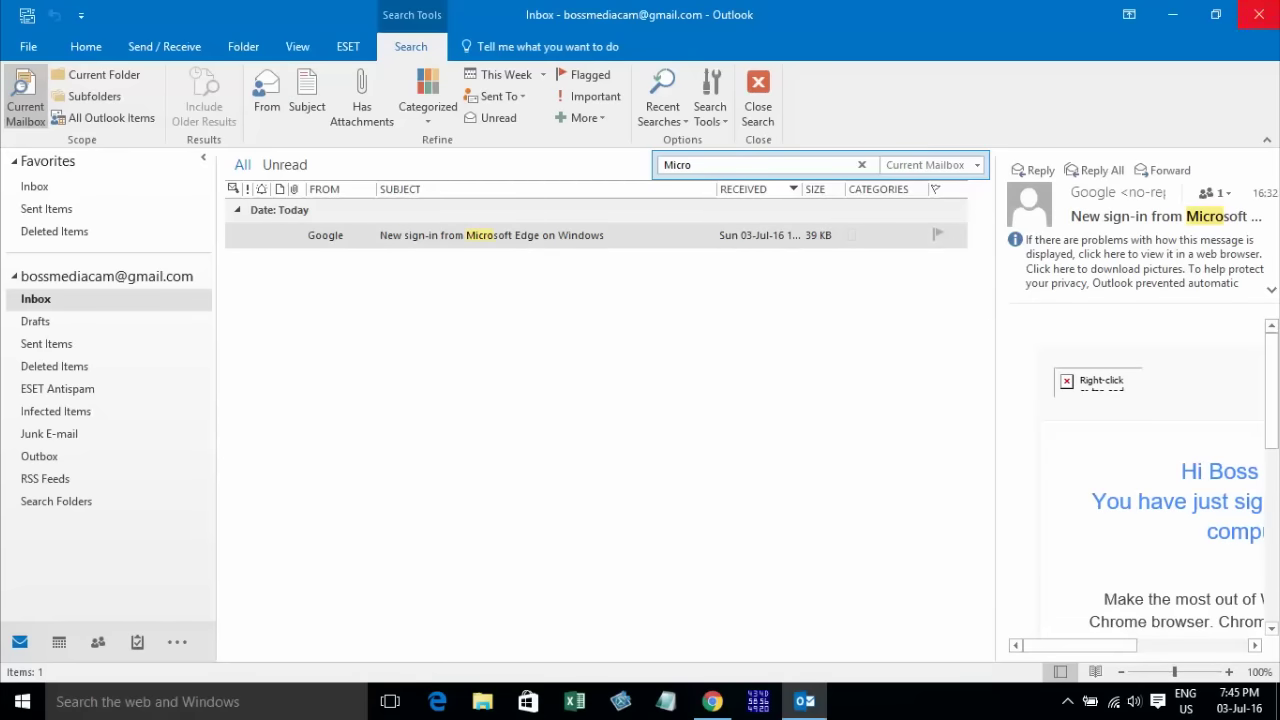
Step: Close Outlook and open Indexing Options from the Windows Control Panel, keeping the small icons view
left_click(1260, 15)
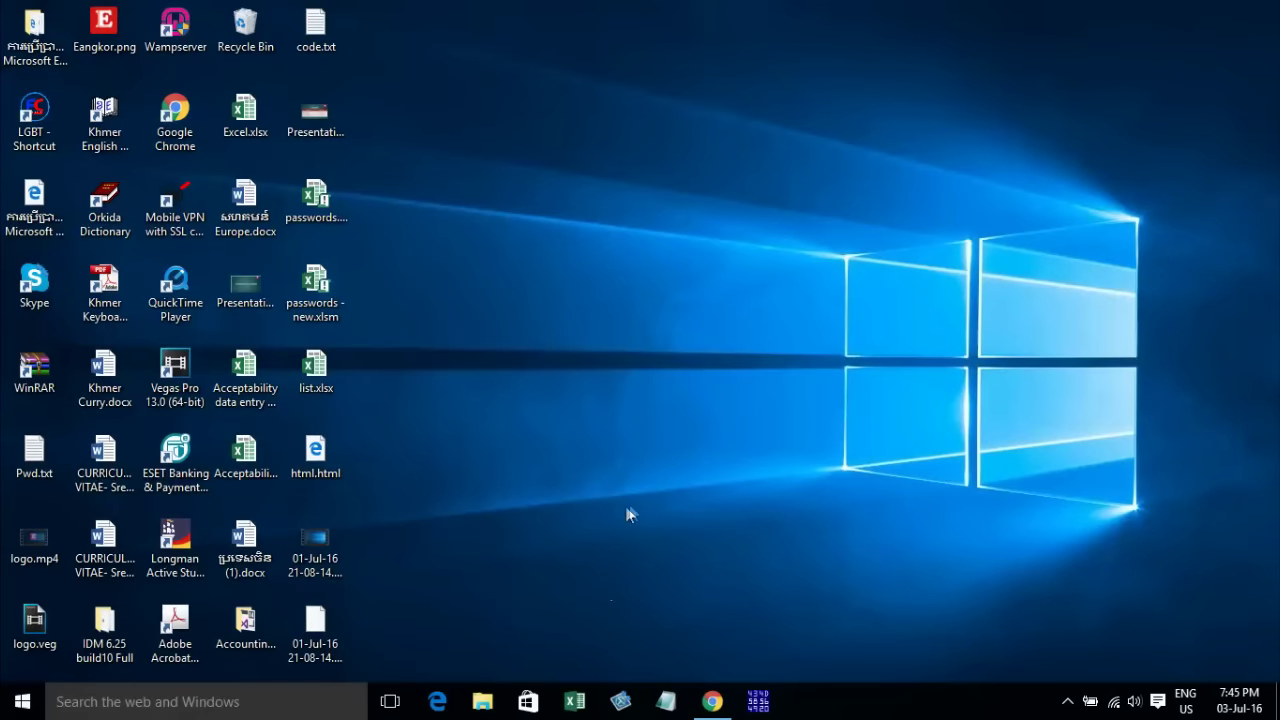
left_click(14, 710)
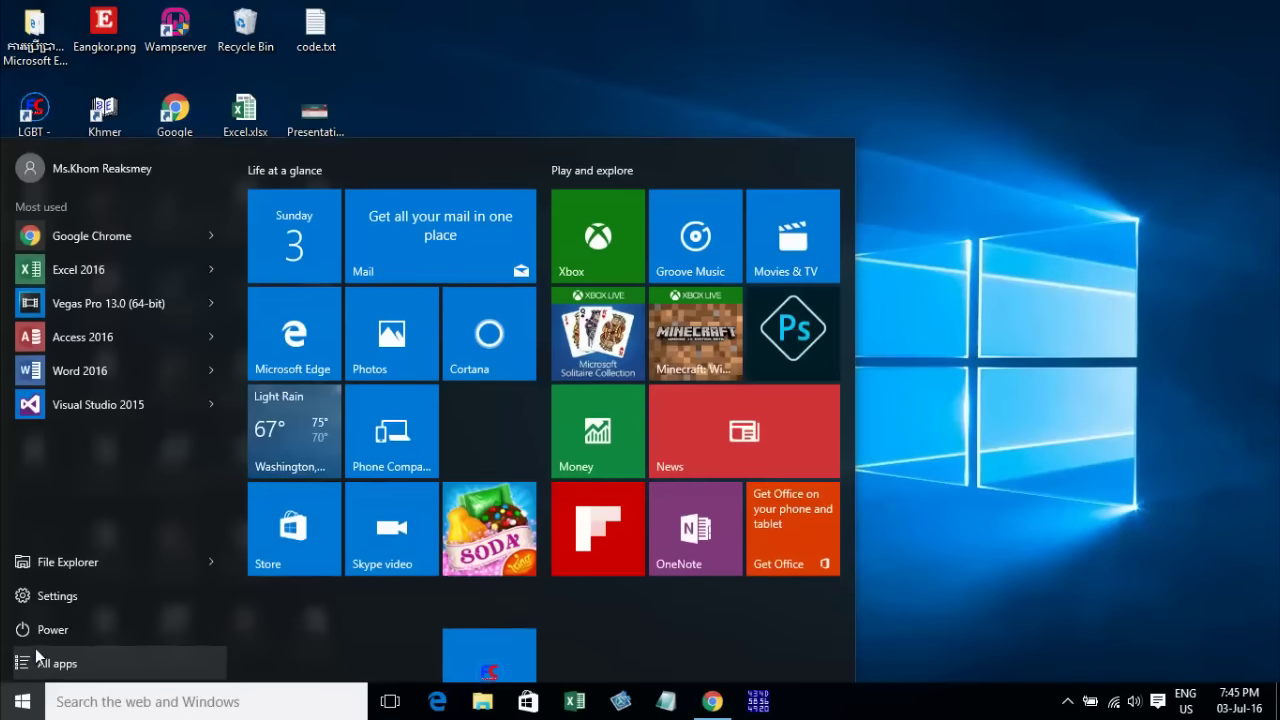
type("Contr")
key("Return")
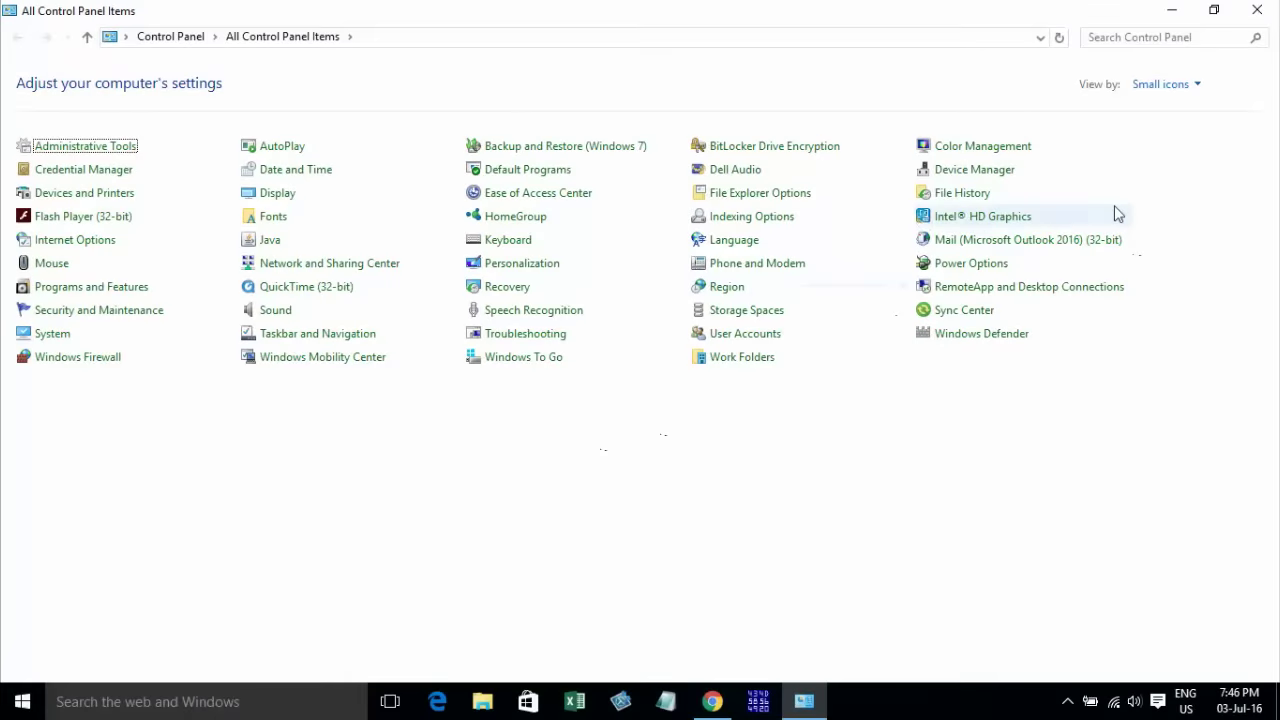
left_click(1165, 85)
left_click(805, 454)
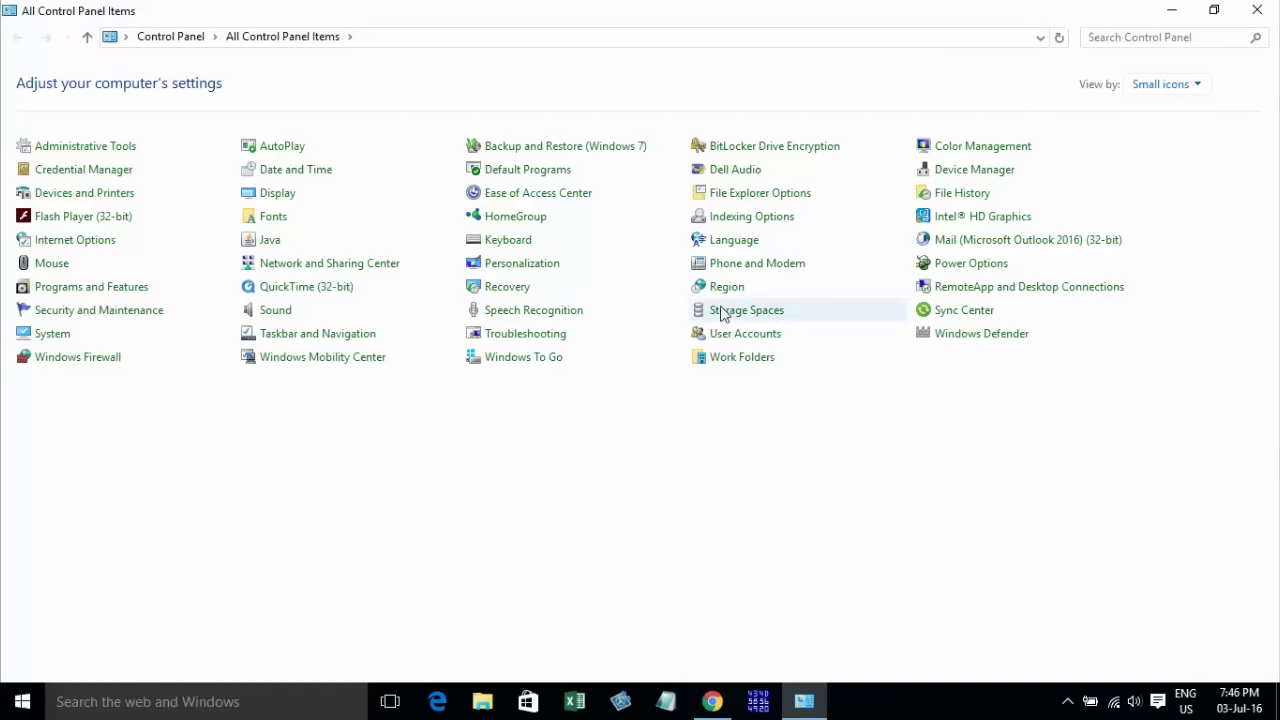
left_click(752, 219)
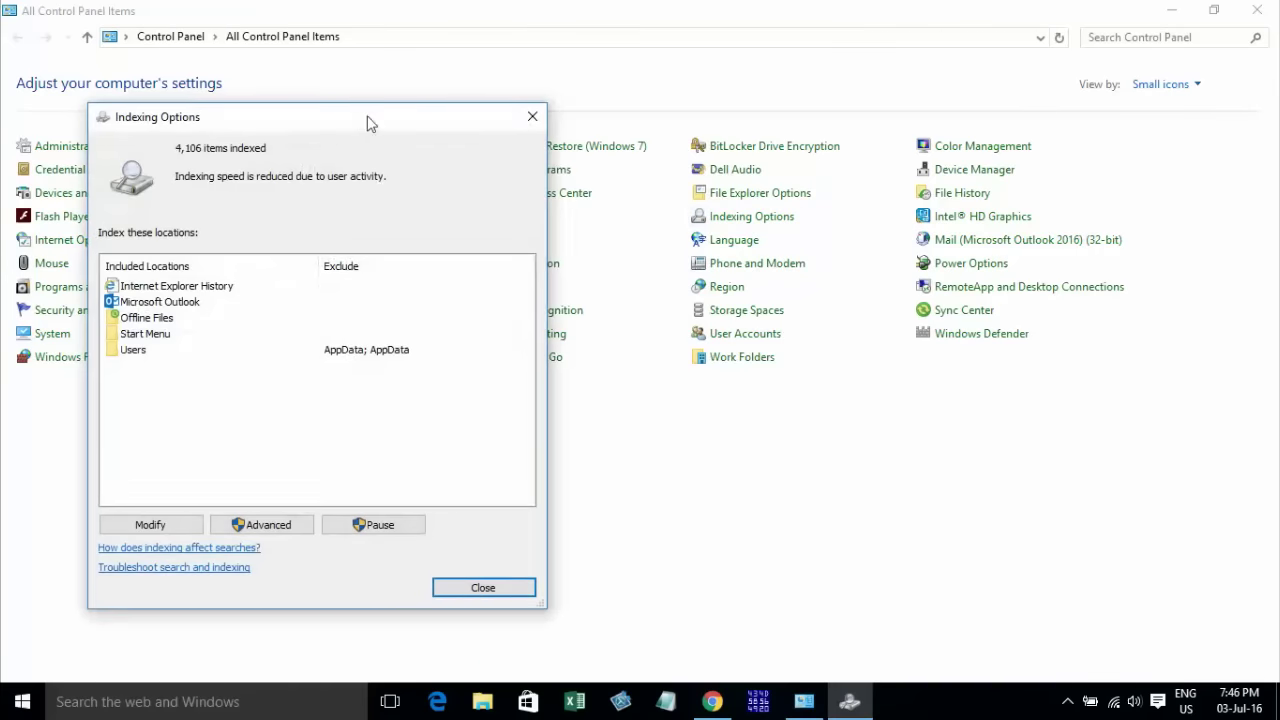
left_click_drag(365, 122, 645, 78)
Step: Review the list of indexed locations and accept it without changes
left_click(432, 480)
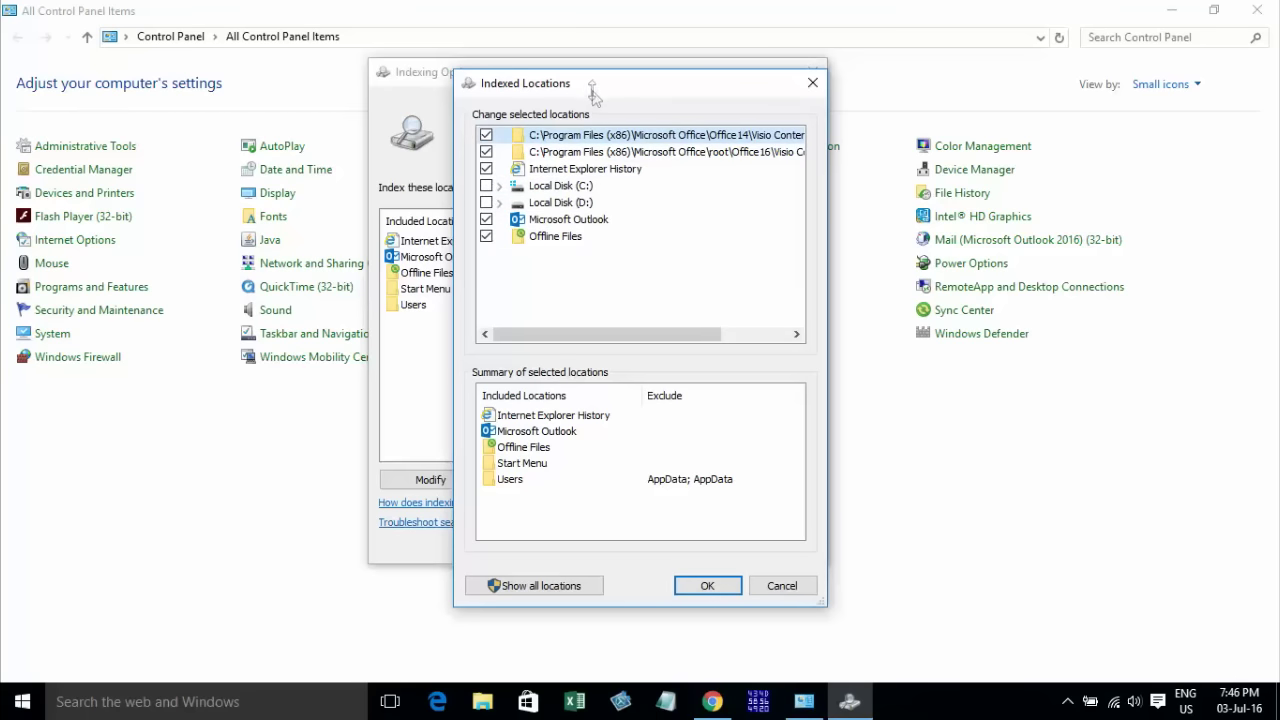
left_click_drag(593, 93, 575, 59)
left_click(689, 550)
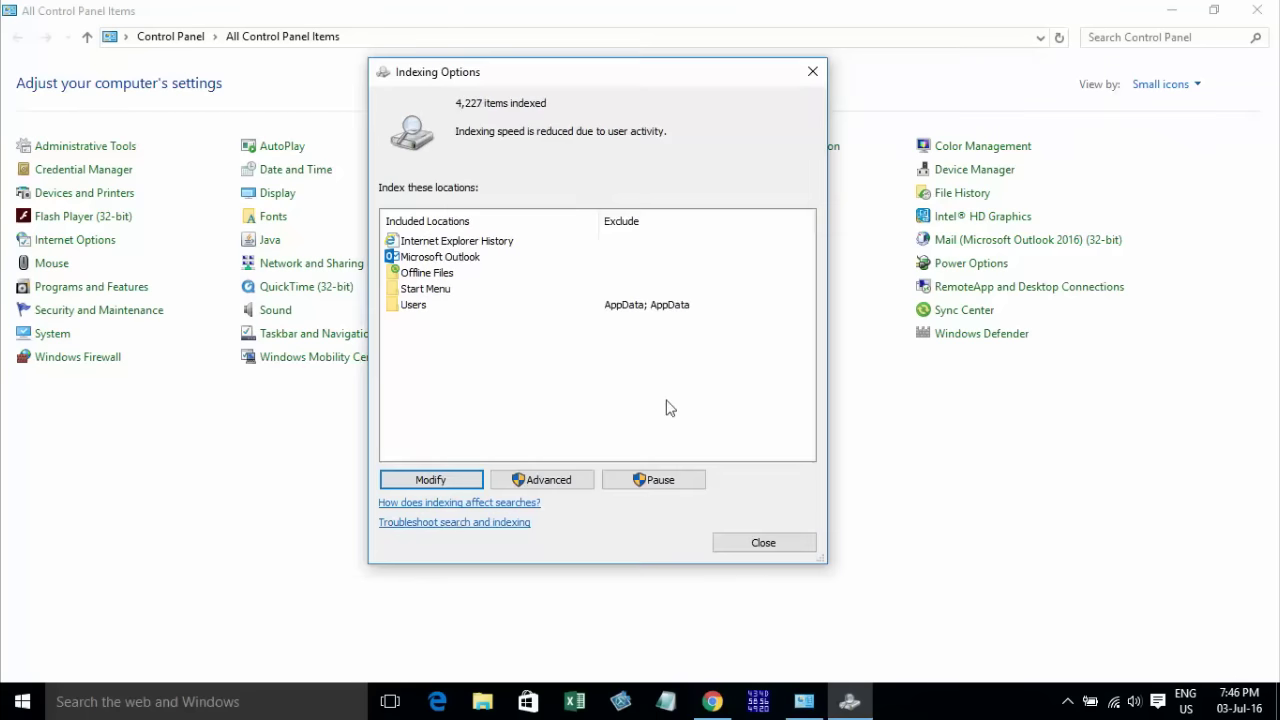
Step: Review the advanced index settings with the rebuild option, cancel them and close Indexing Options
left_click(549, 480)
left_click_drag(561, 97, 513, 85)
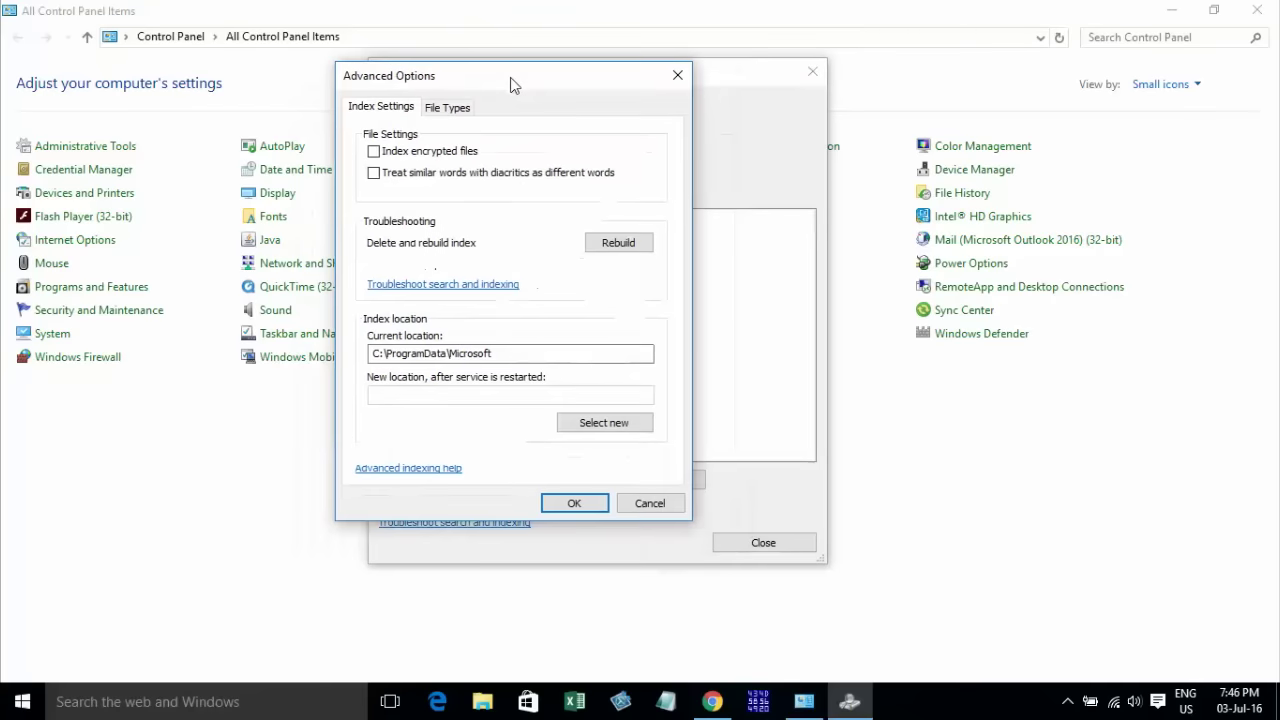
left_click_drag(528, 90, 612, 117)
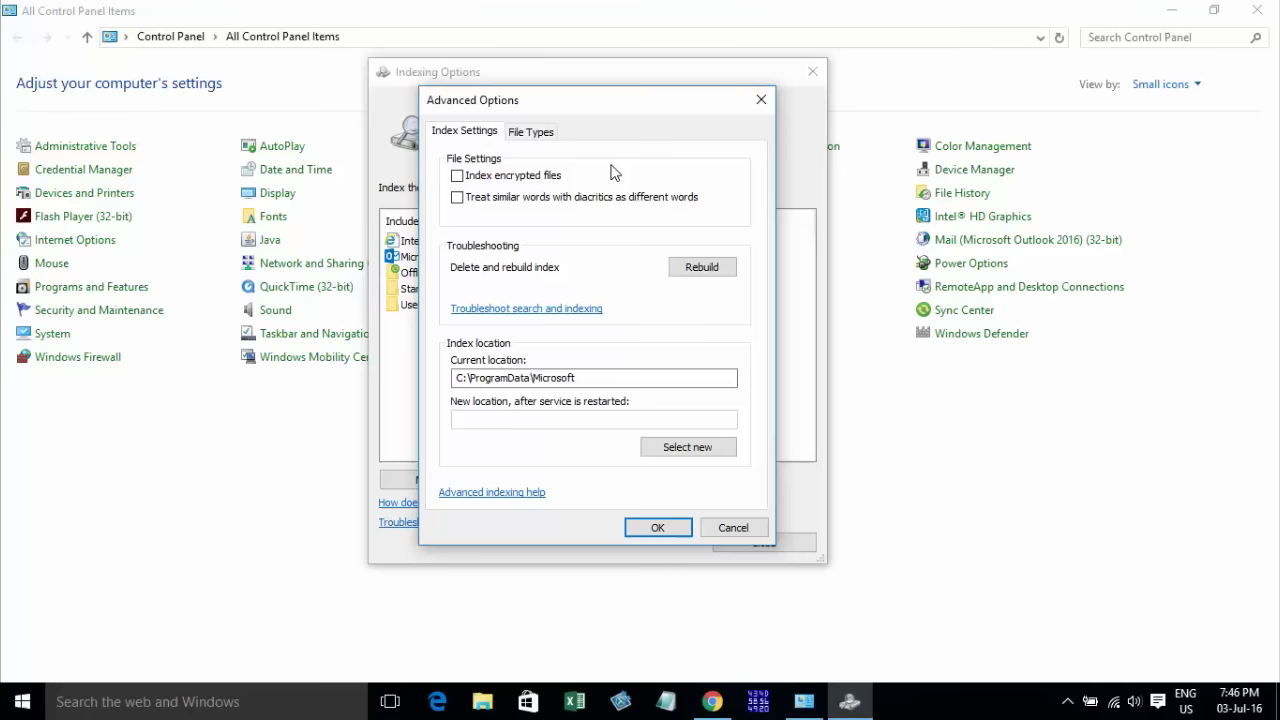
mouse_move(604, 110)
left_mouse_down()
mouse_move(576, 124)
mouse_move(587, 110)
left_mouse_up()
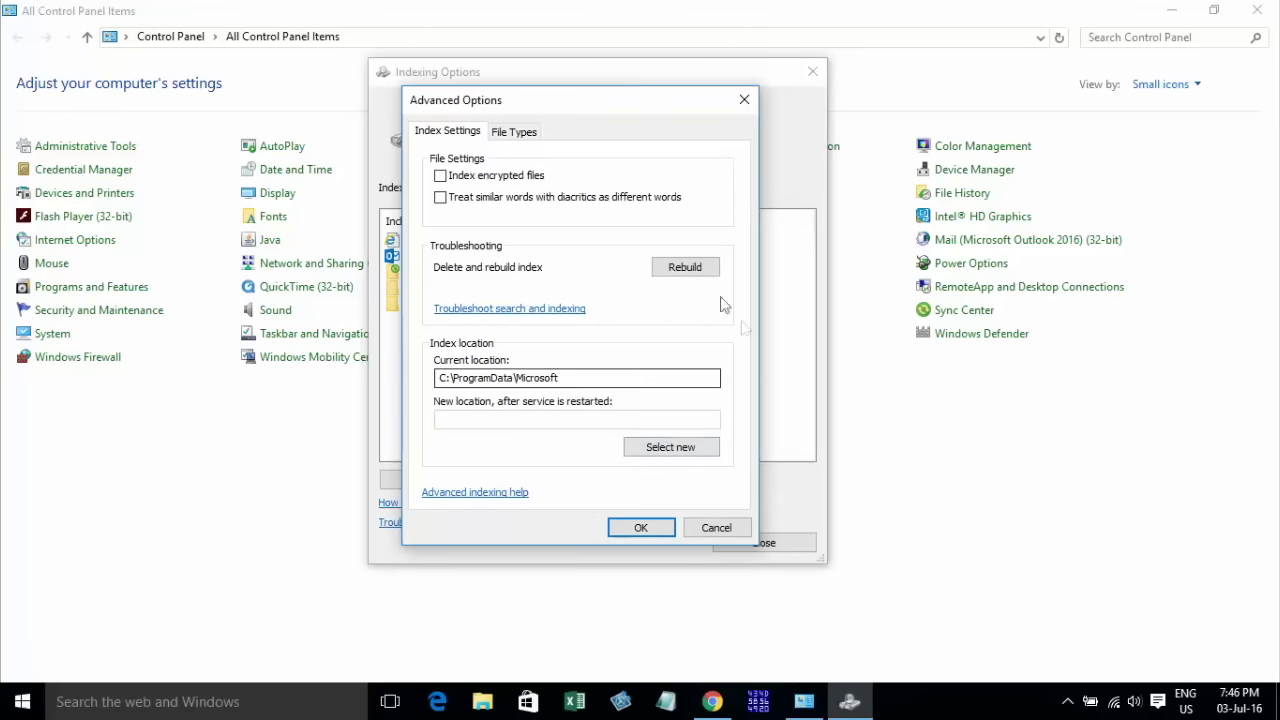
left_click(714, 532)
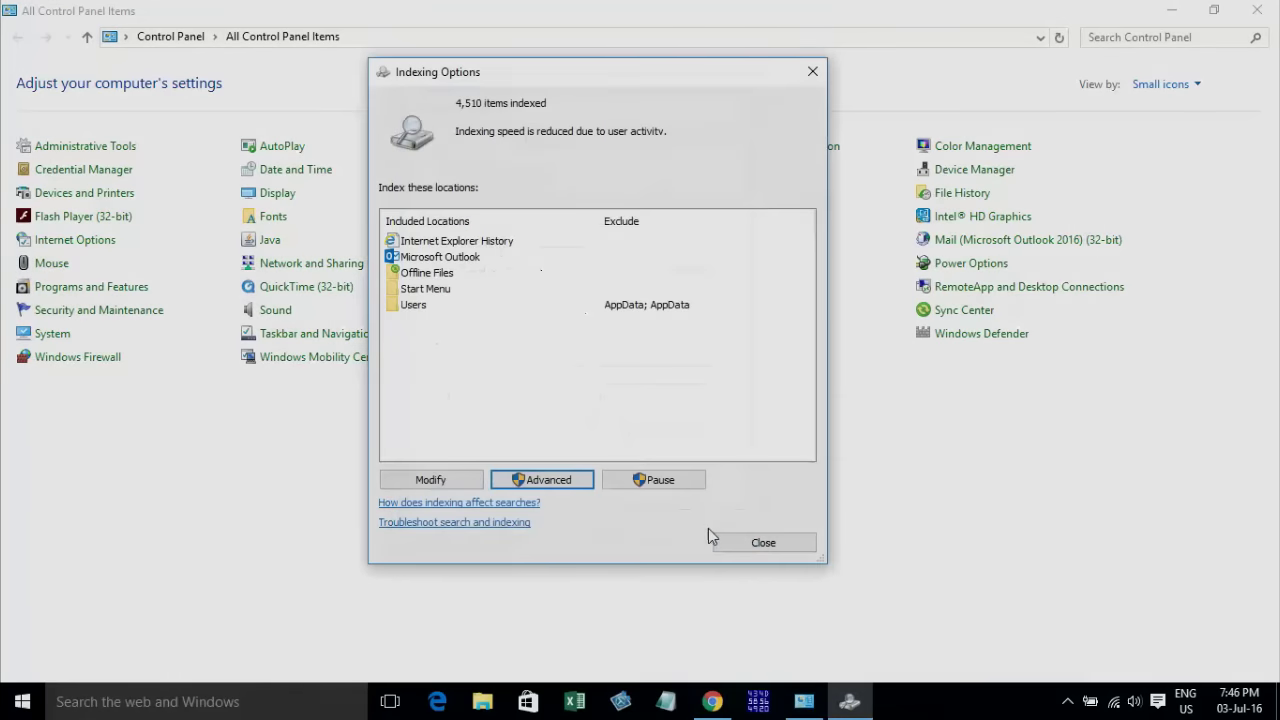
left_click(718, 540)
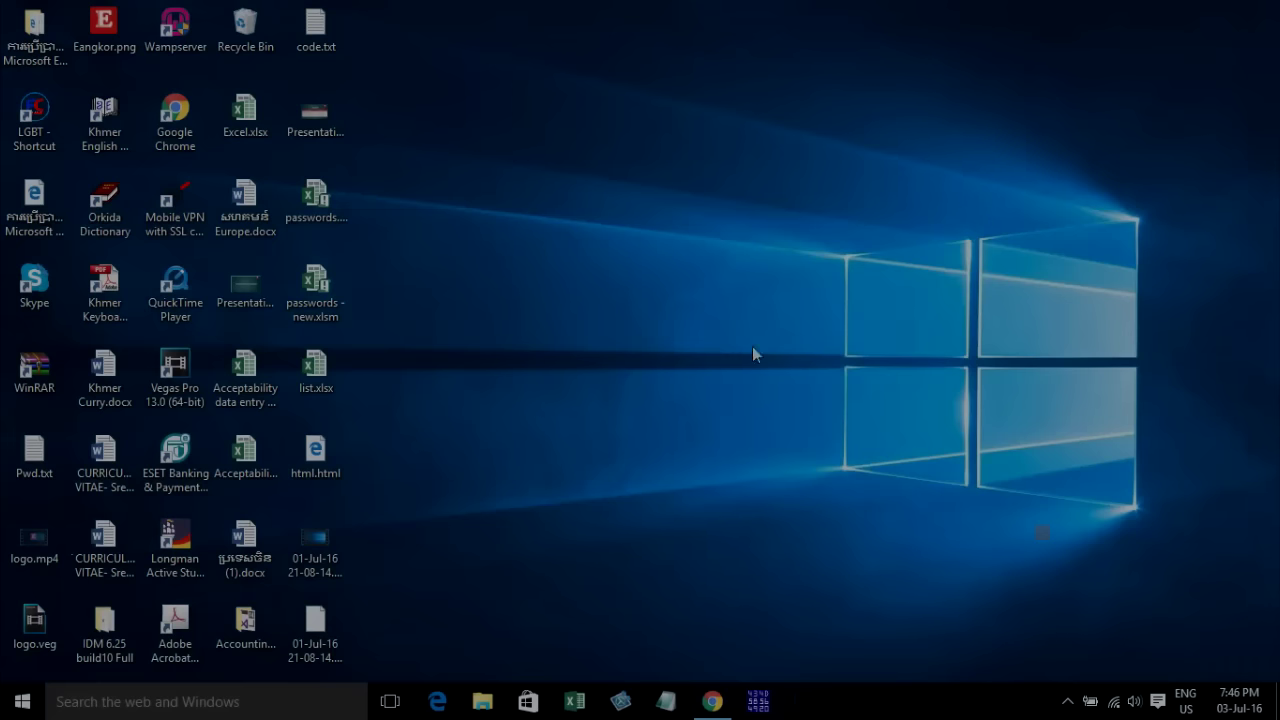